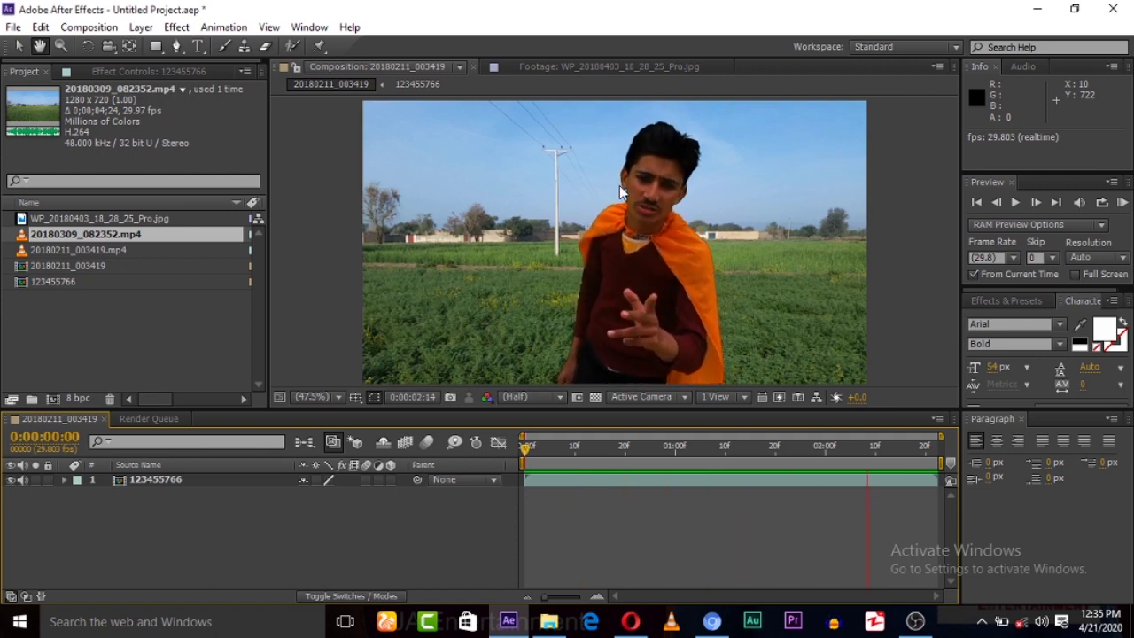
# Return to the first frame and open layer 123455766 in its own Layer panel.
pyautogui.click(976, 202)
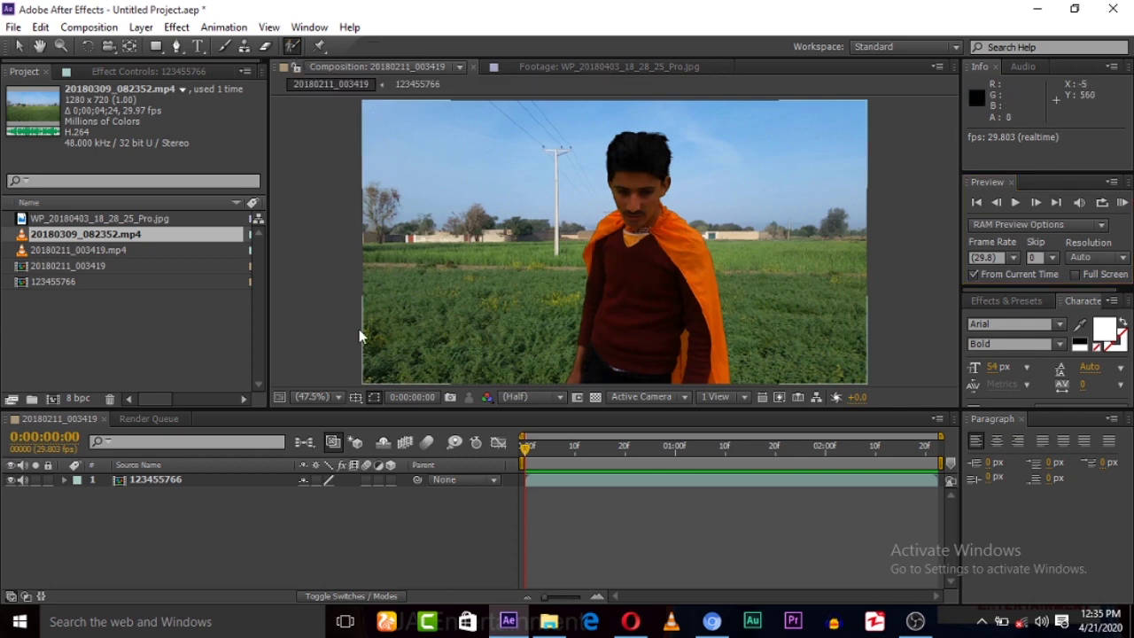
pyautogui.doubleClick(147, 479)
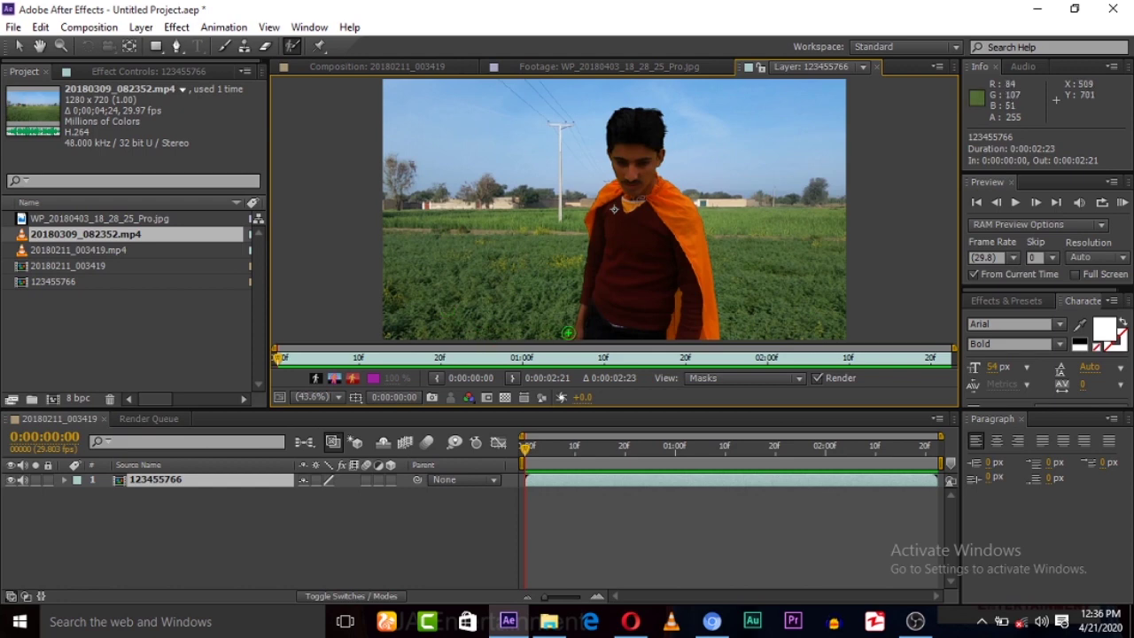
# Paint Roto Brush foreground over the caped man and background strokes excluding the pole and field.
pyautogui.moveTo(567, 334); pyautogui.dragTo(559, 334)
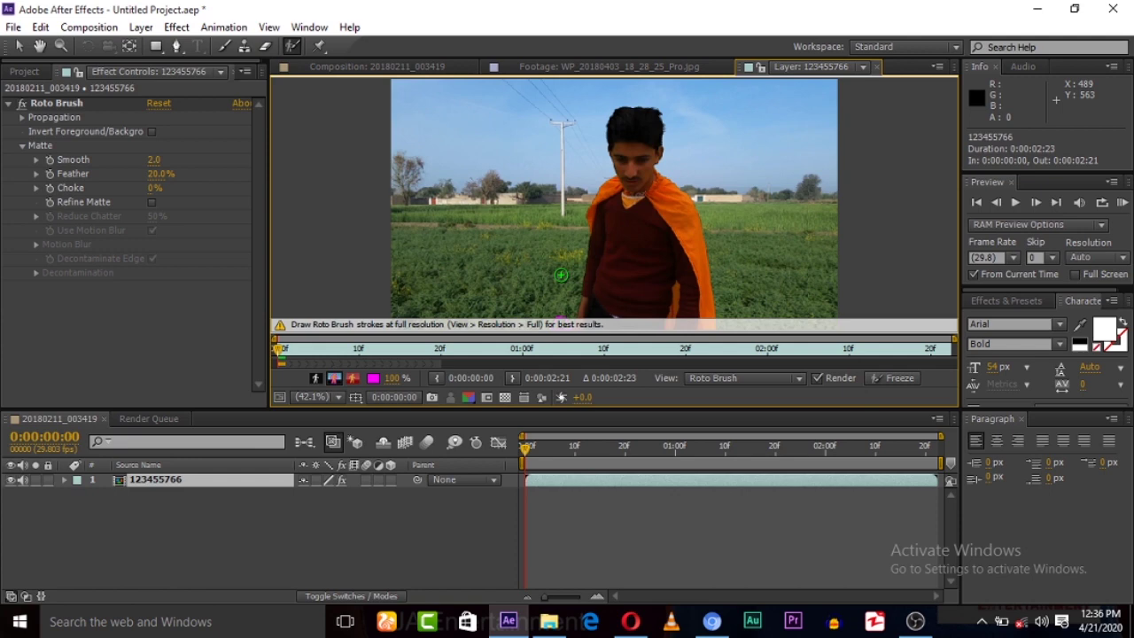
pyautogui.hotkey('ctrl', 'z')
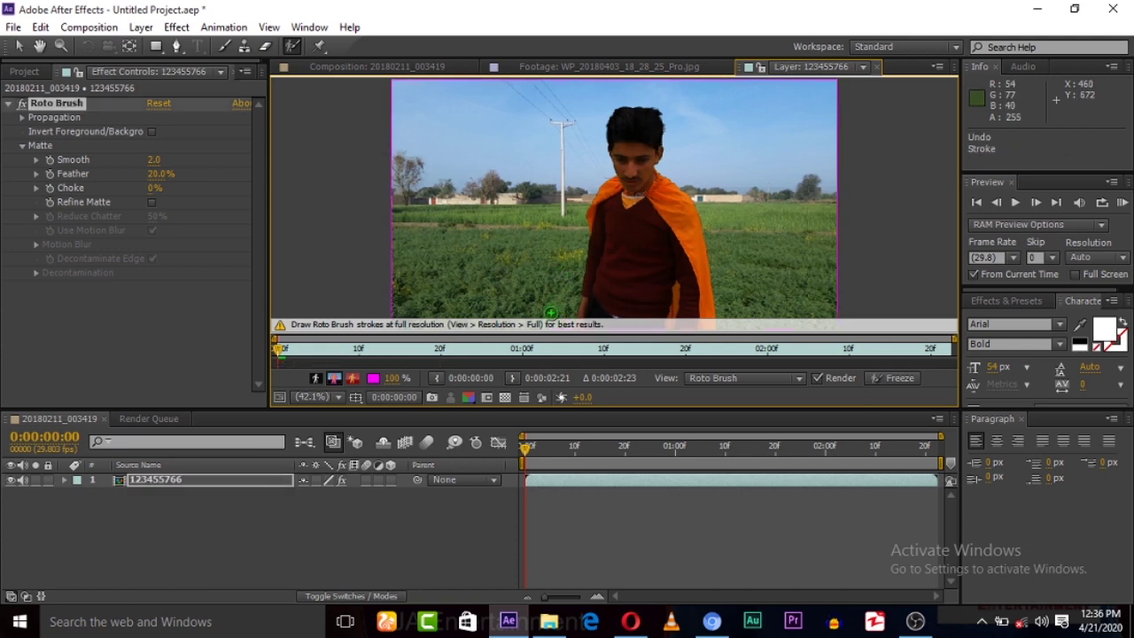
pyautogui.moveTo(561, 295)
pyautogui.mouseDown()
pyautogui.moveTo(575, 264)
pyautogui.moveTo(586, 109)
pyautogui.moveTo(612, 93)
pyautogui.moveTo(654, 92)
pyautogui.moveTo(673, 98)
pyautogui.moveTo(732, 257)
pyautogui.moveTo(738, 326)
pyautogui.mouseUp()
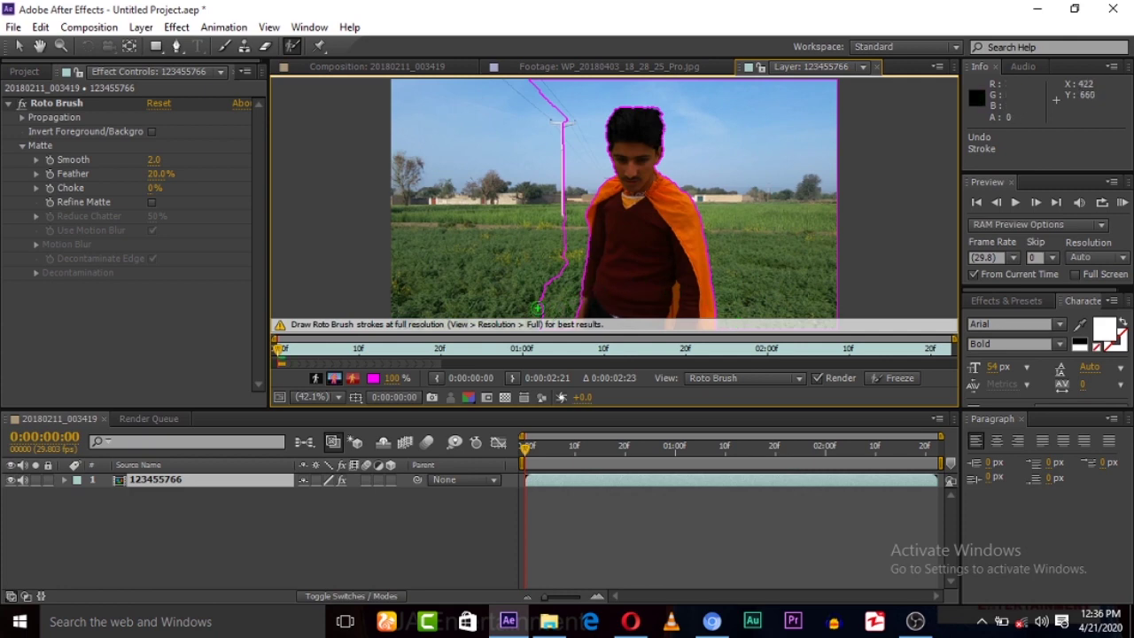
pyautogui.moveTo(515, 286); pyautogui.dragTo(519, 292)
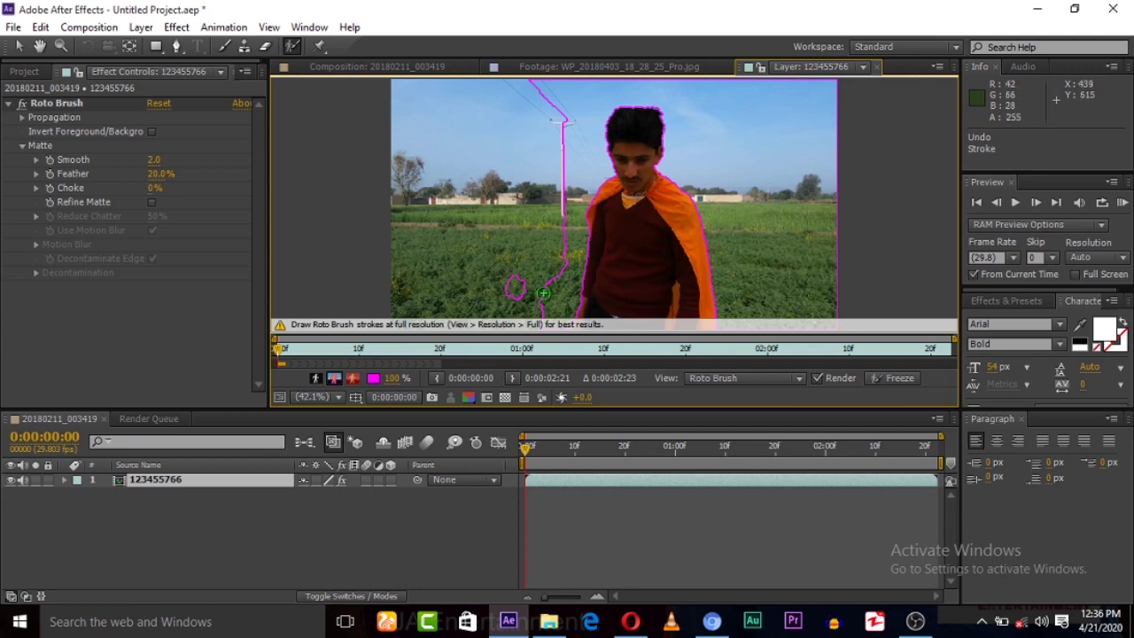
pyautogui.hotkey('ctrl', 'z')
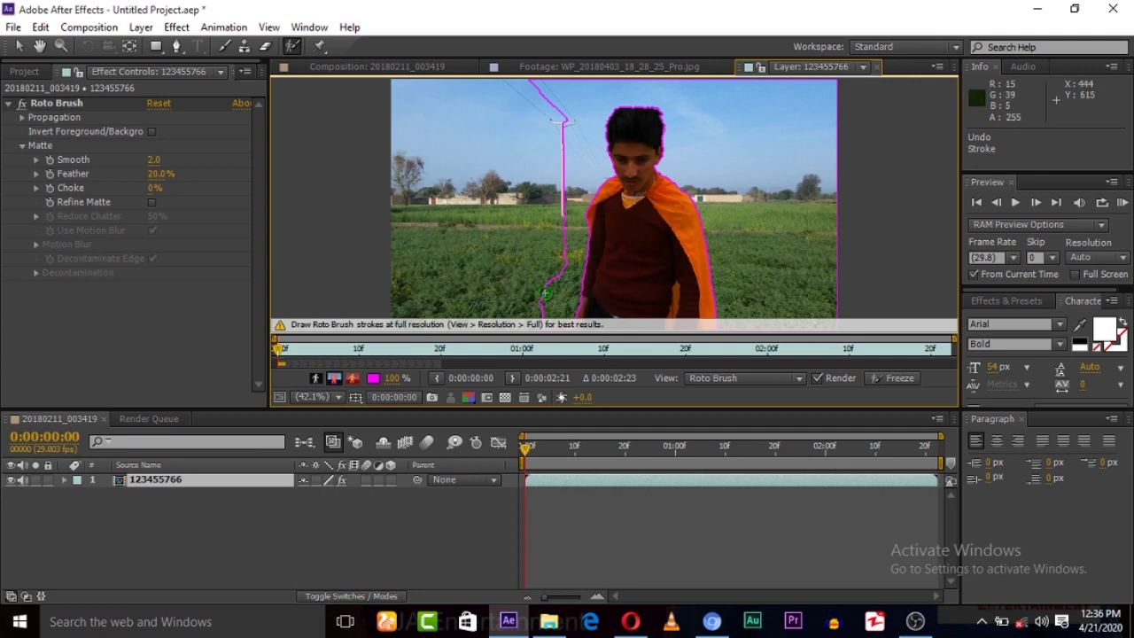
pyautogui.moveTo(543, 294); pyautogui.dragTo(422, 289)
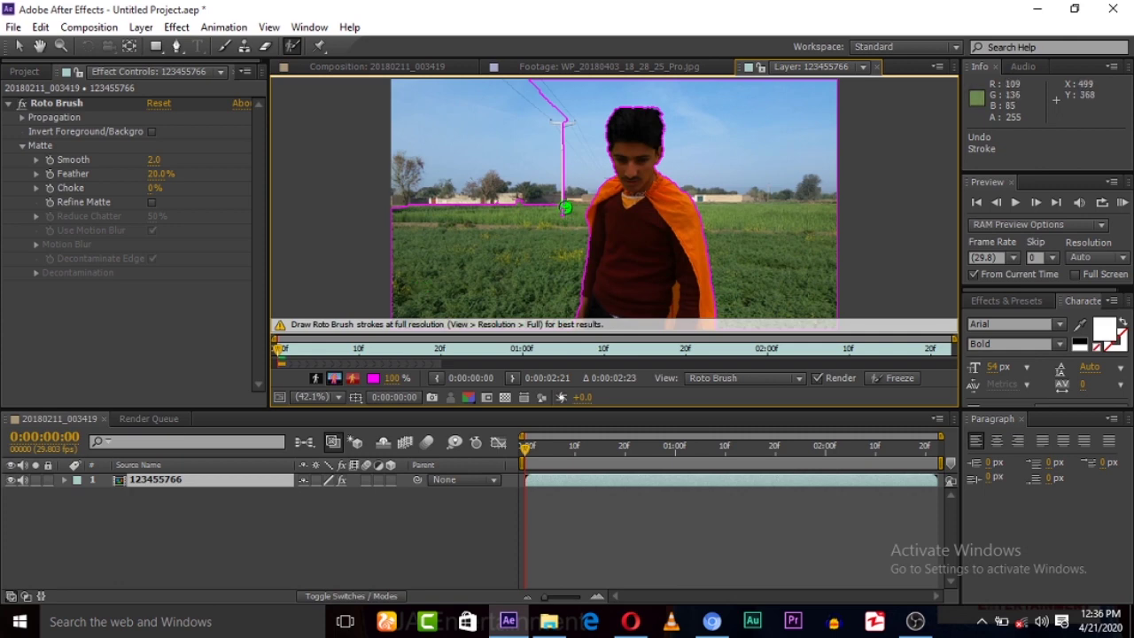
pyautogui.moveTo(566, 207)
pyautogui.mouseDown()
pyautogui.moveTo(443, 165)
pyautogui.moveTo(330, 148)
pyautogui.mouseUp()
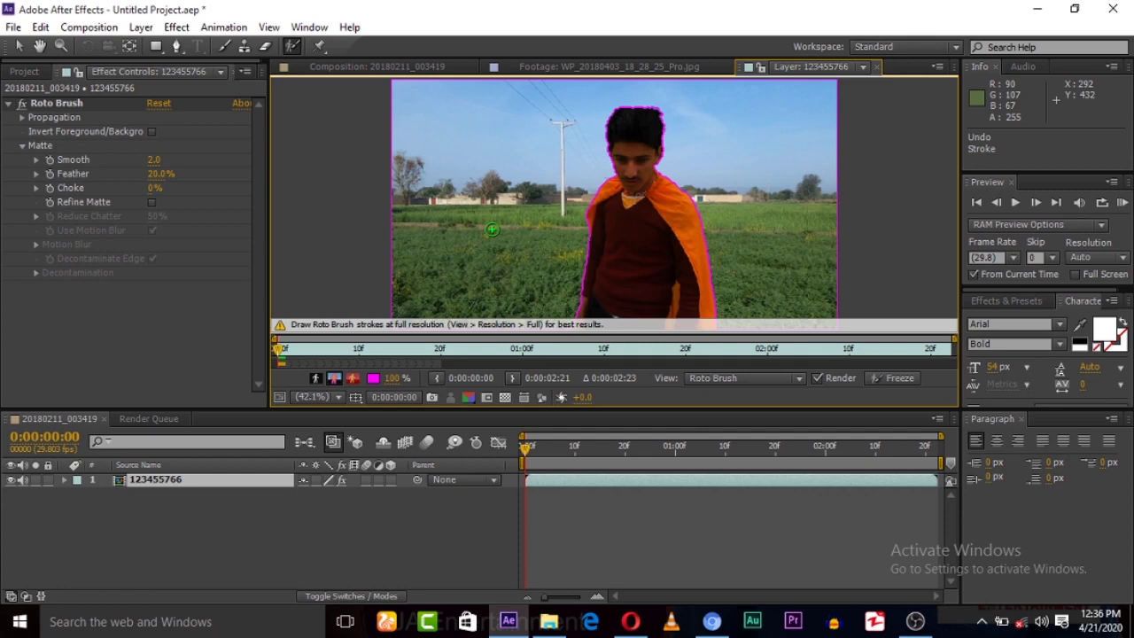
# Propagate the Roto Brush outline to about 0:00:01:13, then scrub back to earlier frames.
pyautogui.press('space')
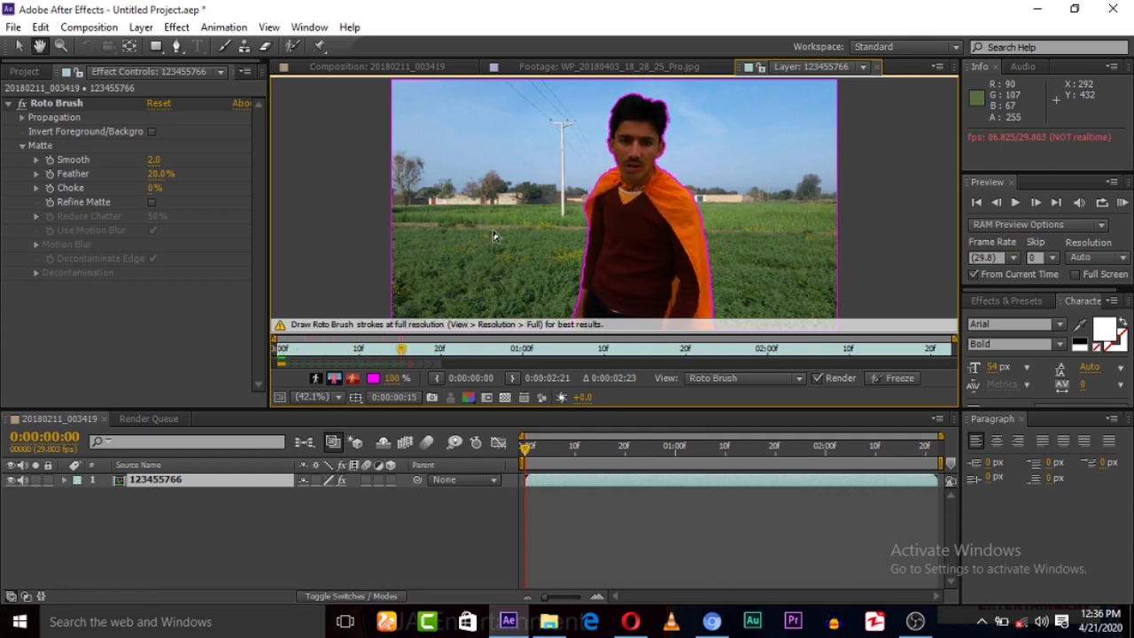
pyautogui.press('space')
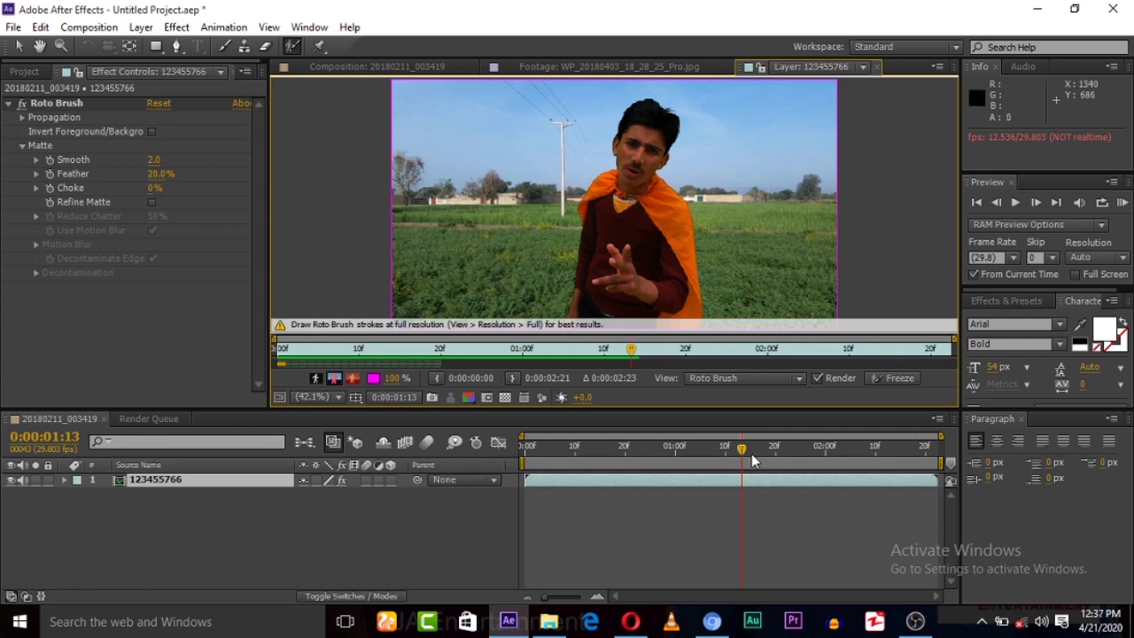
pyautogui.moveTo(743, 452); pyautogui.dragTo(621, 454)
# At frame 20, paint a foreground stroke up the man's left side and down his right.
pyautogui.click(1036, 202)
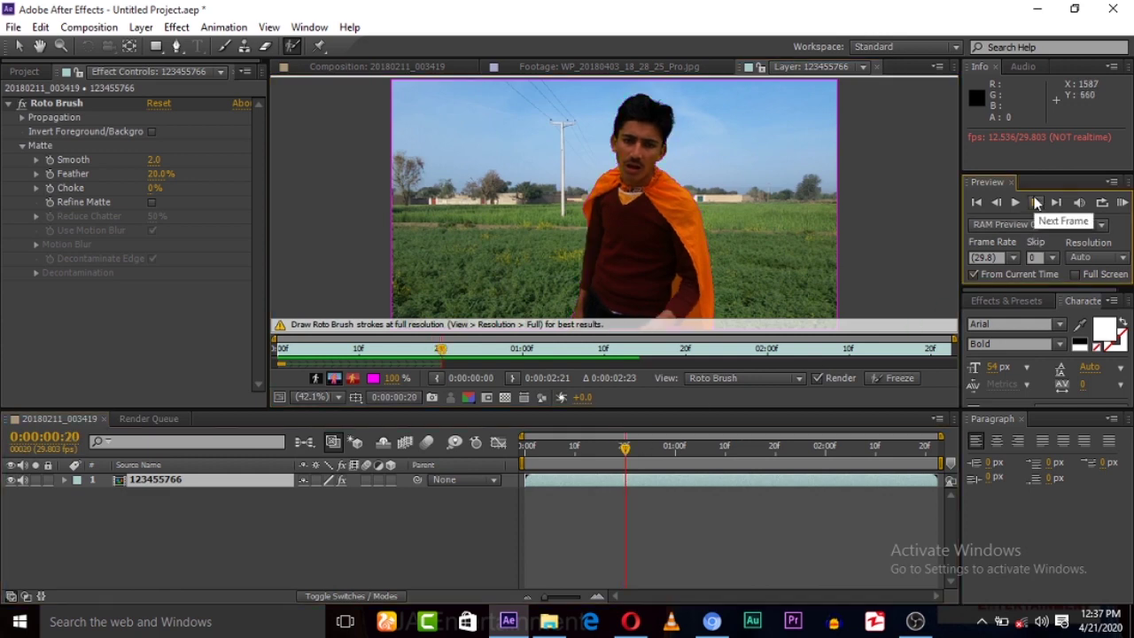
pyautogui.click(998, 202)
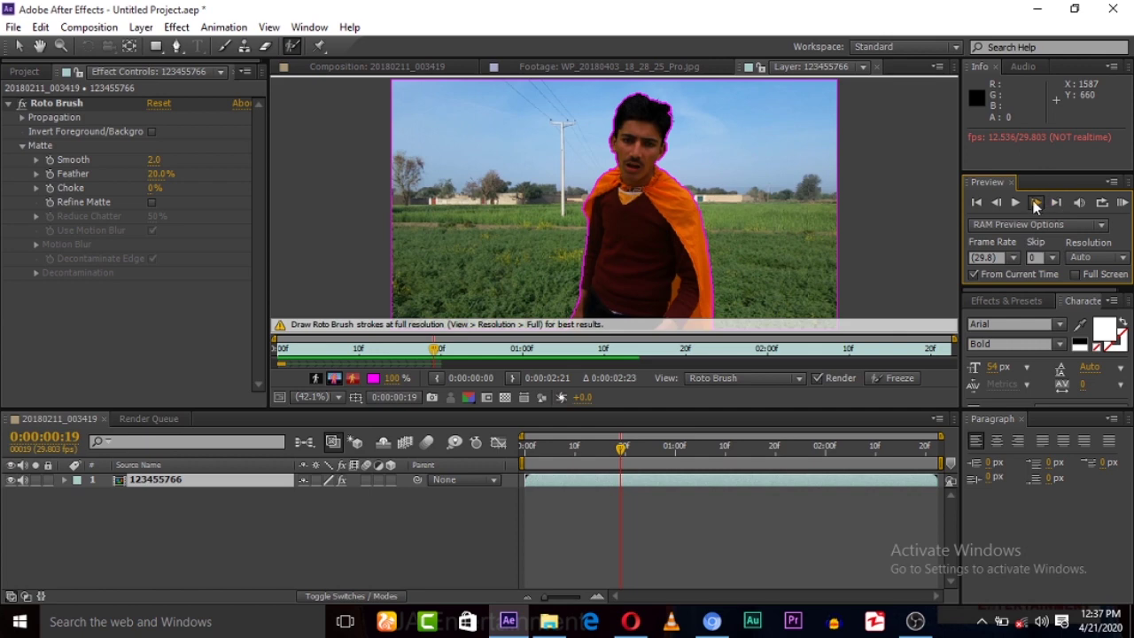
pyautogui.click(1036, 203)
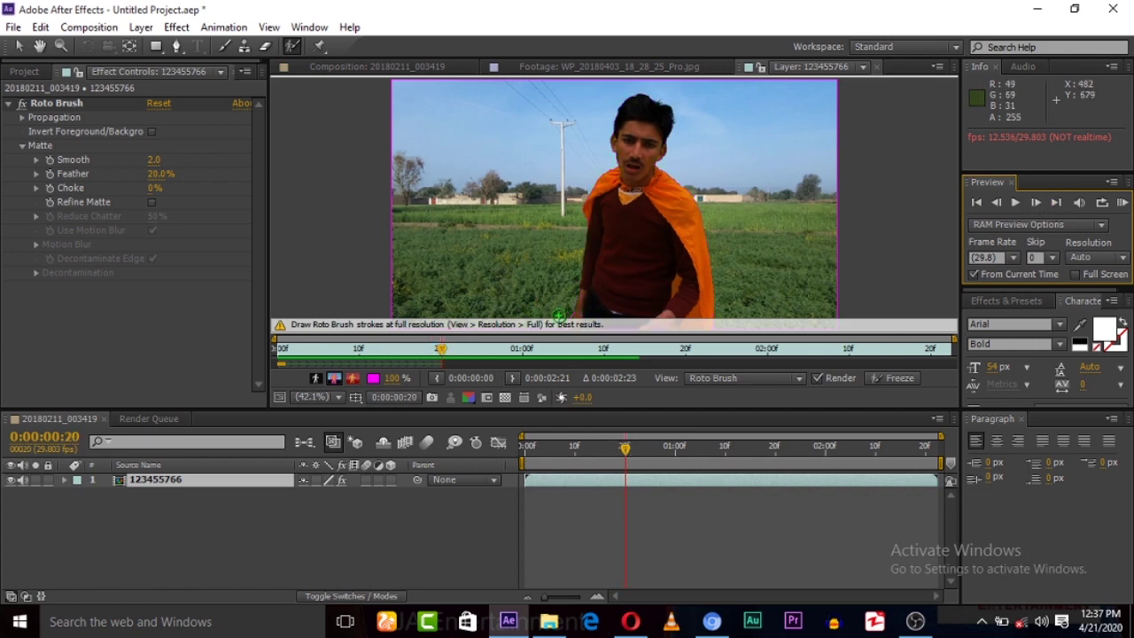
pyautogui.moveTo(561, 292)
pyautogui.mouseDown()
pyautogui.moveTo(564, 199)
pyautogui.moveTo(590, 135)
pyautogui.mouseUp()
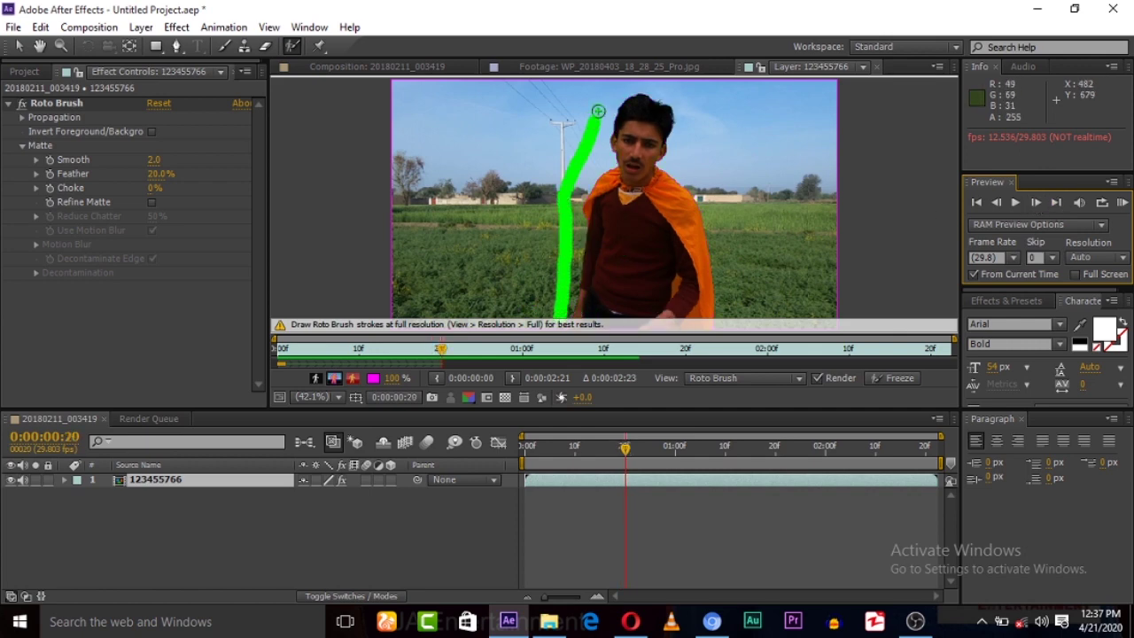
pyautogui.moveTo(694, 88)
pyautogui.mouseDown()
pyautogui.moveTo(703, 169)
pyautogui.moveTo(752, 355)
pyautogui.mouseUp()
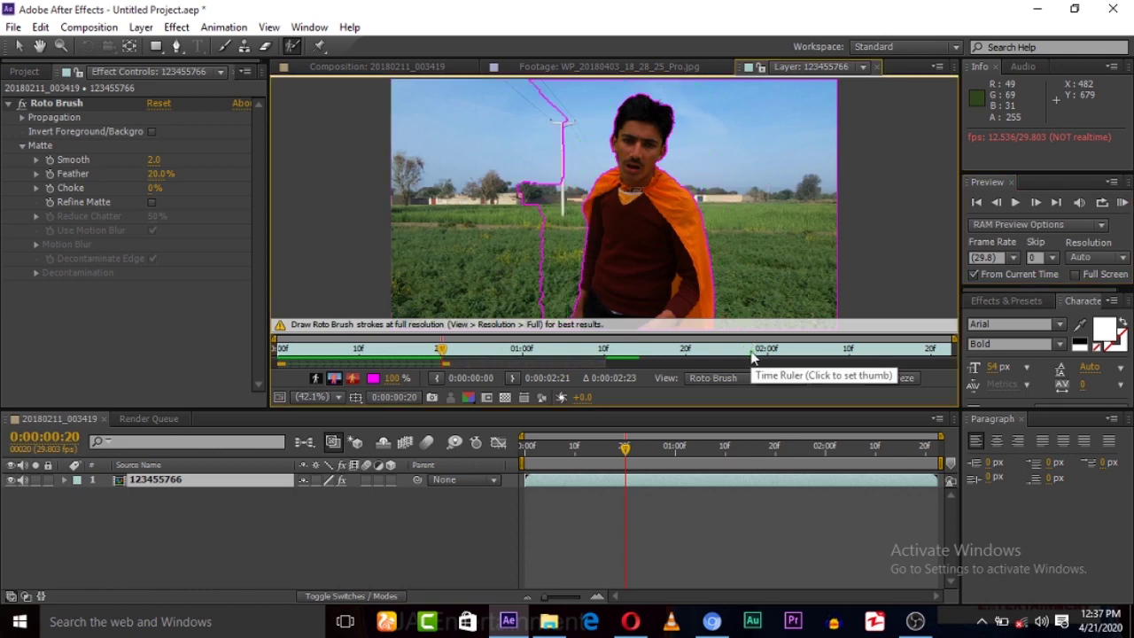
# Exclude the pole with a background stroke, propagate to about 0:00:02:05, and review the outline.
pyautogui.moveTo(443, 140); pyautogui.dragTo(400, 85)
pyautogui.press('space')
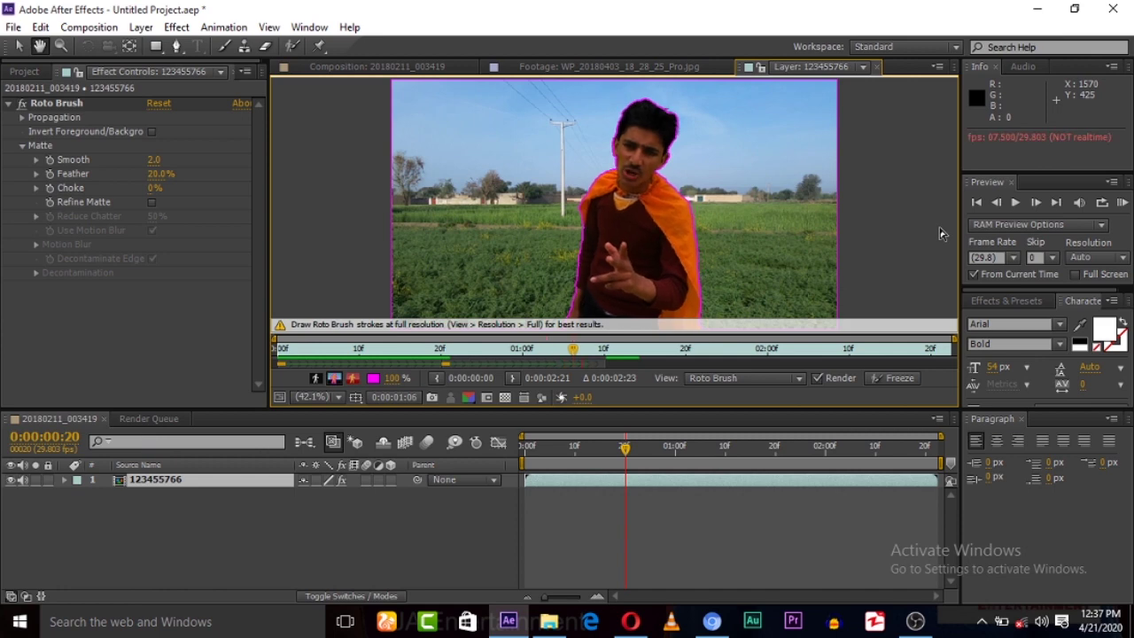
pyautogui.press('space')
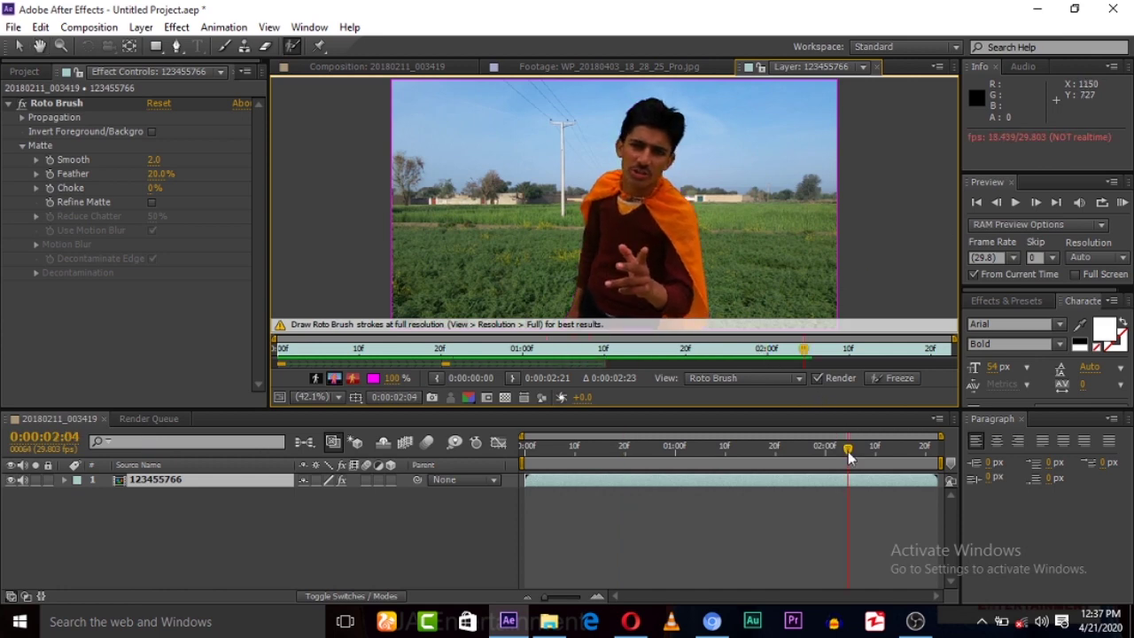
pyautogui.moveTo(849, 447); pyautogui.dragTo(727, 456)
pyautogui.click(1017, 205)
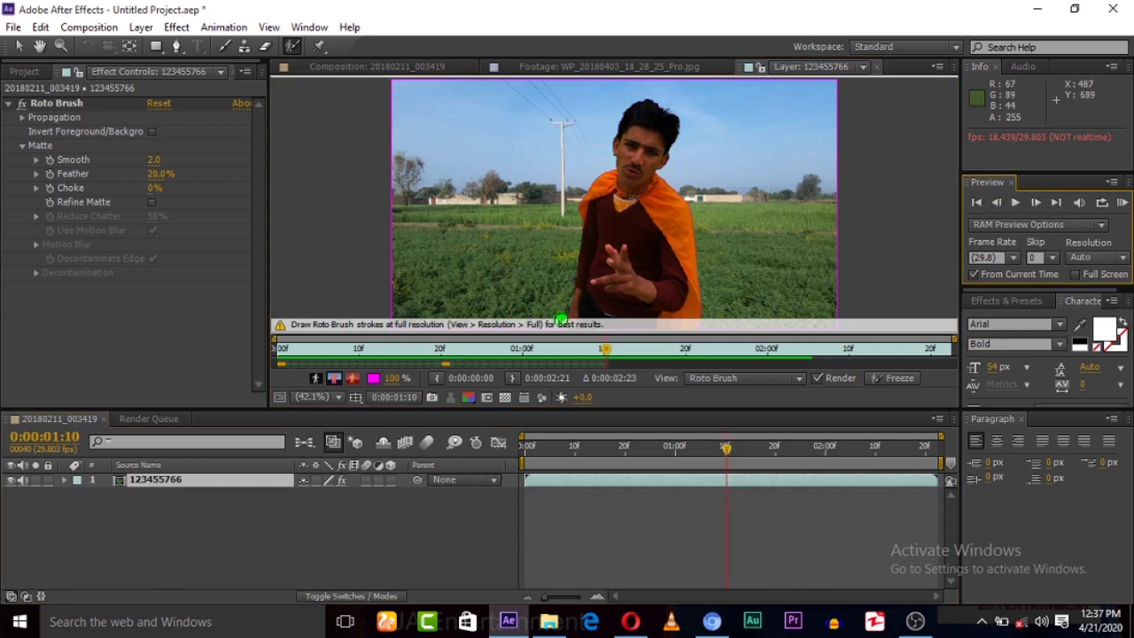
# Paint foreground along the man, exclude the field and pole, propagate forward, then scrub back.
pyautogui.moveTo(560, 318)
pyautogui.mouseDown()
pyautogui.moveTo(557, 229)
pyautogui.moveTo(570, 155)
pyautogui.moveTo(621, 93)
pyautogui.moveTo(678, 84)
pyautogui.moveTo(696, 124)
pyautogui.moveTo(688, 178)
pyautogui.moveTo(728, 324)
pyautogui.mouseUp()
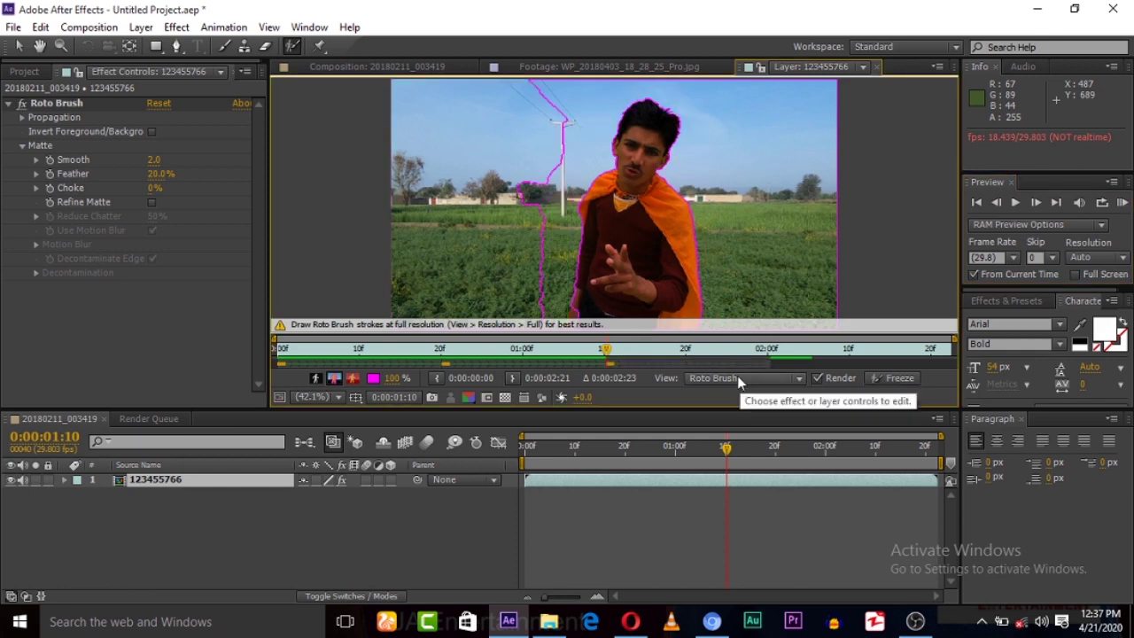
pyautogui.moveTo(463, 225); pyautogui.dragTo(424, 124)
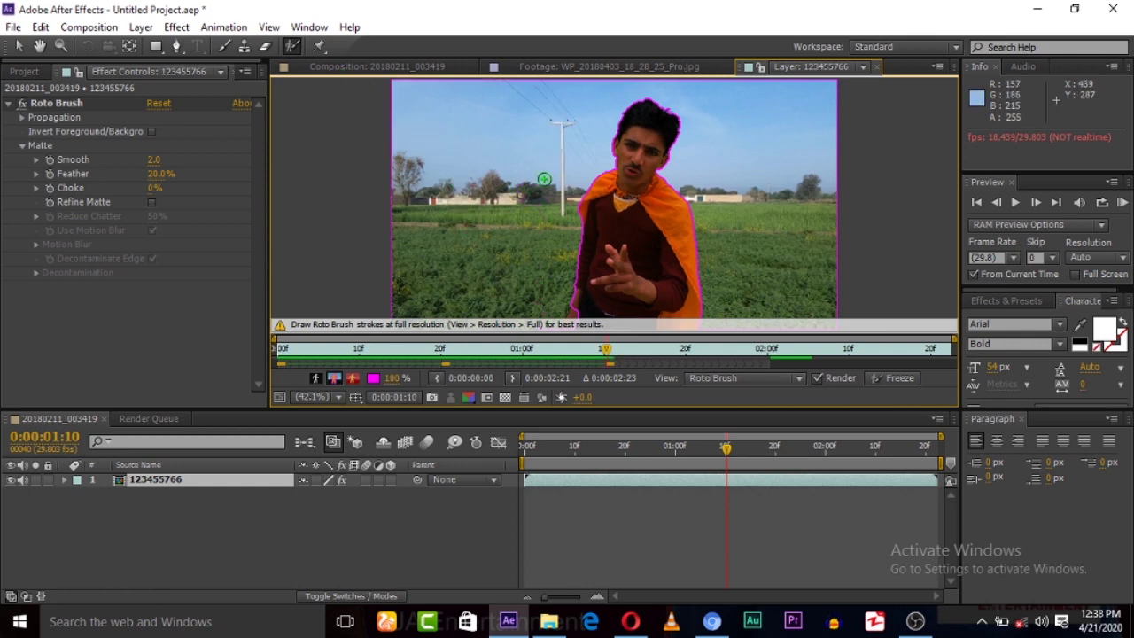
pyautogui.press('space')
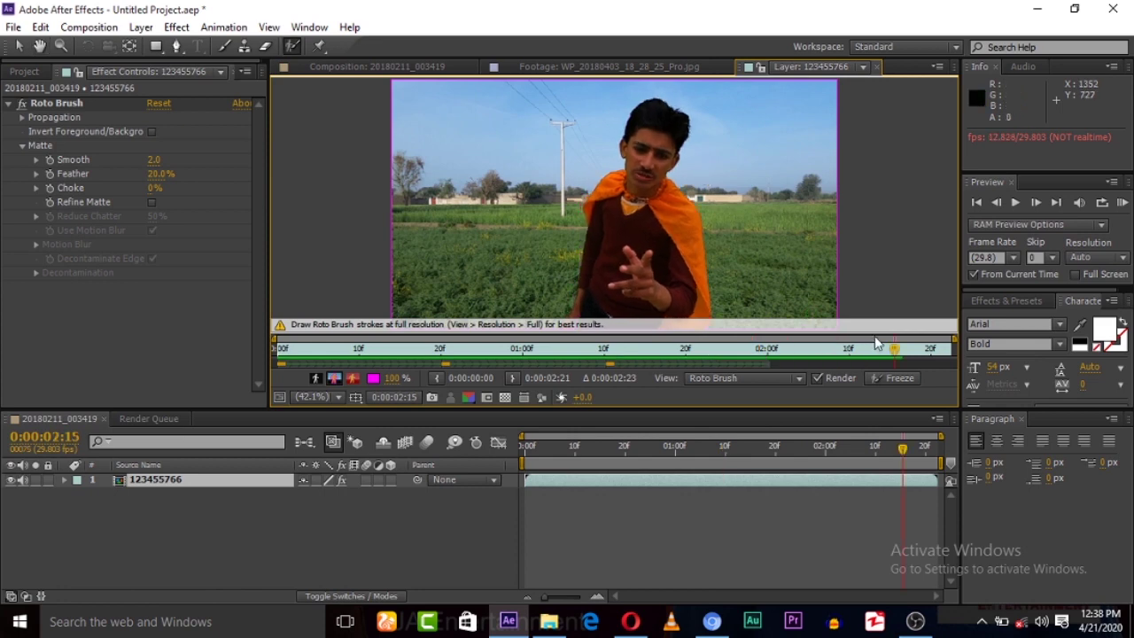
pyautogui.moveTo(903, 448); pyautogui.dragTo(823, 448)
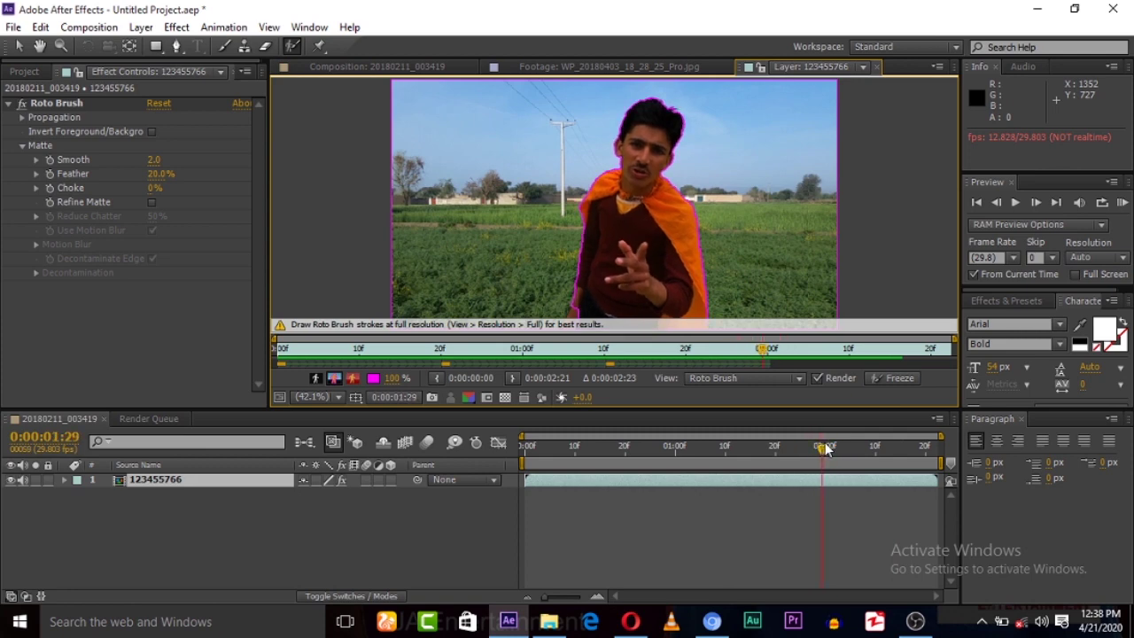
# At 0:00:02:00, repaint foreground strokes around the figure's outline, undoing one bad head stroke.
pyautogui.click(1003, 221)
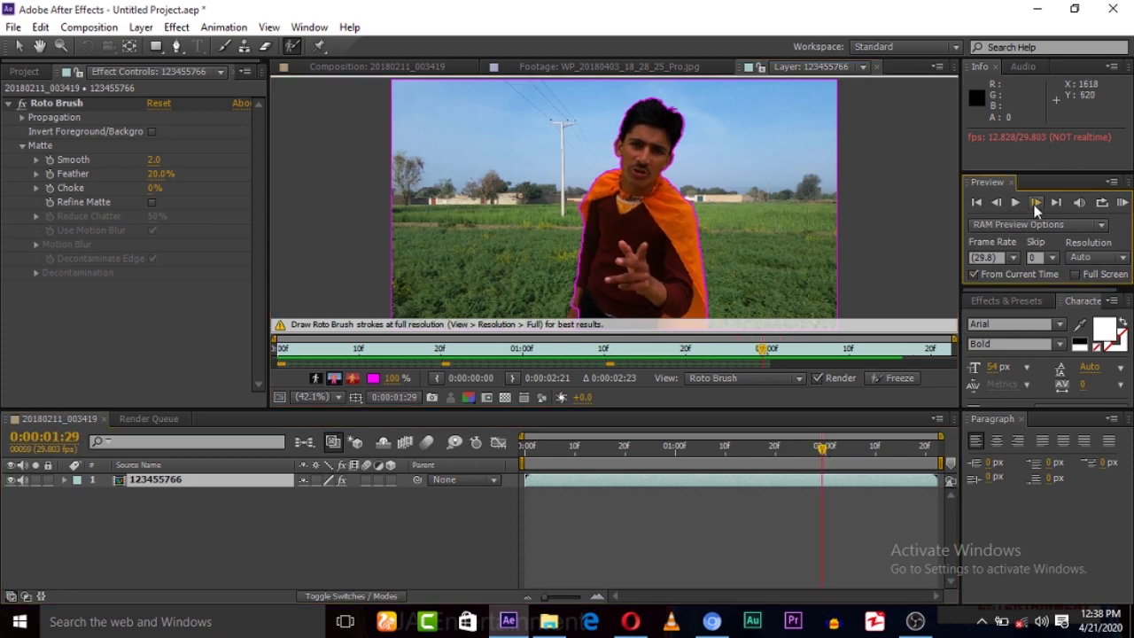
pyautogui.click(1037, 203)
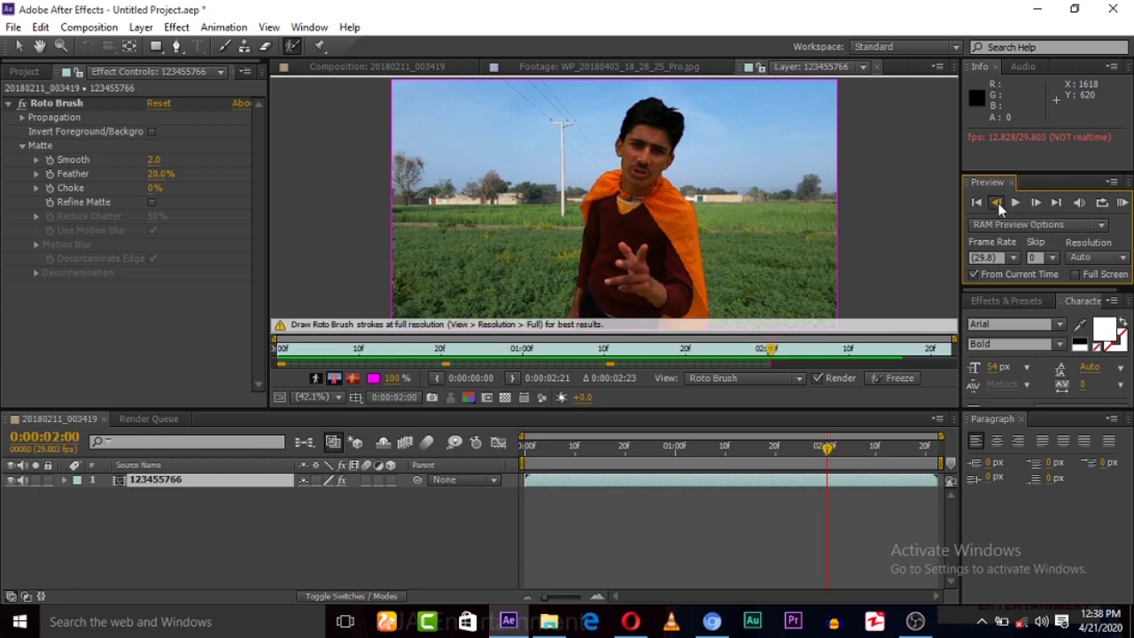
pyautogui.click(998, 203)
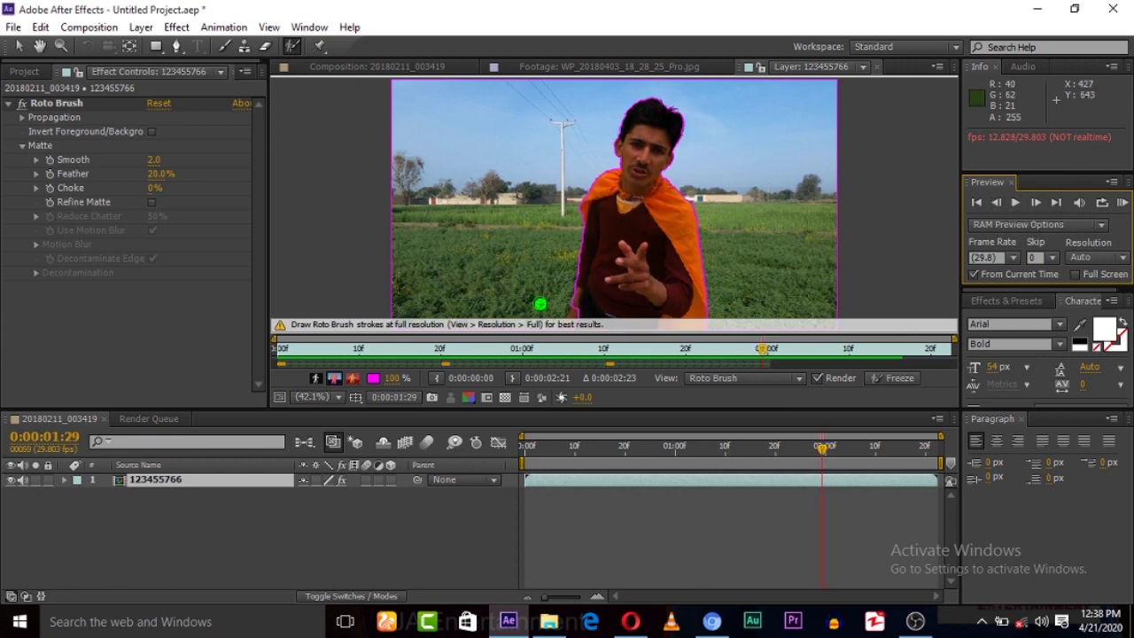
pyautogui.moveTo(540, 304)
pyautogui.mouseDown()
pyautogui.moveTo(556, 209)
pyautogui.moveTo(644, 87)
pyautogui.moveTo(703, 167)
pyautogui.mouseUp()
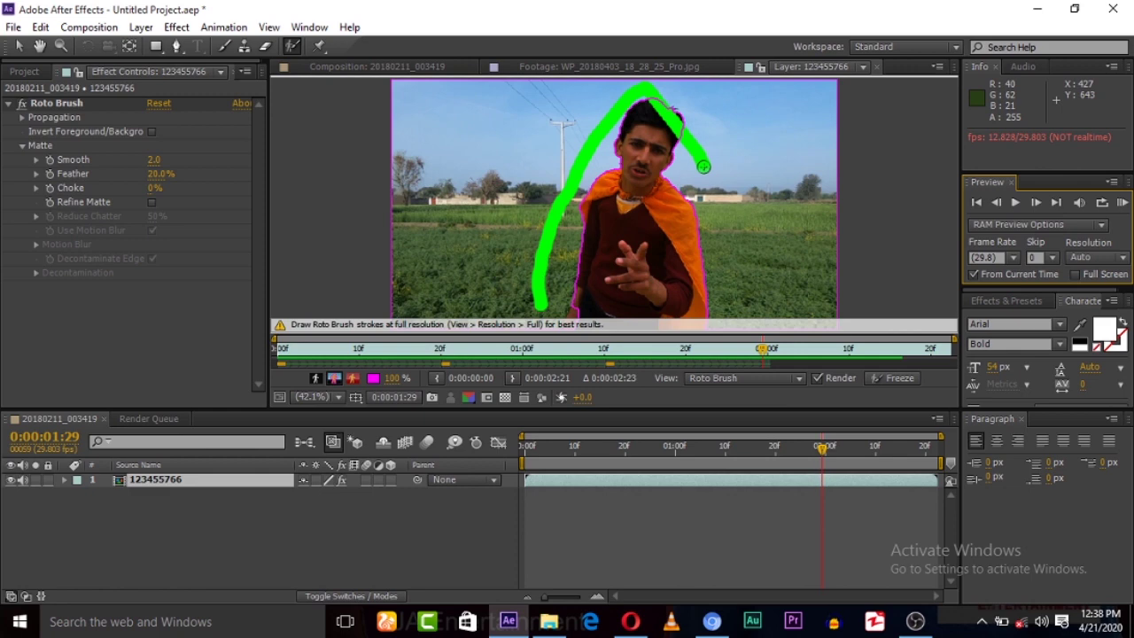
pyautogui.hotkey('ctrl', 'z')
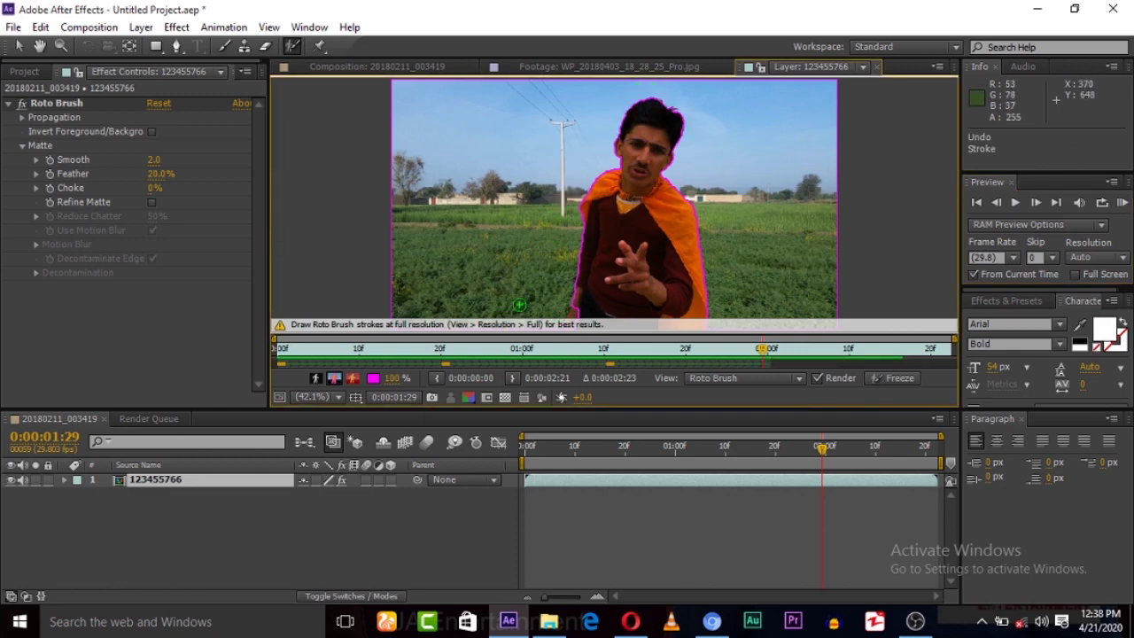
pyautogui.click(1014, 203)
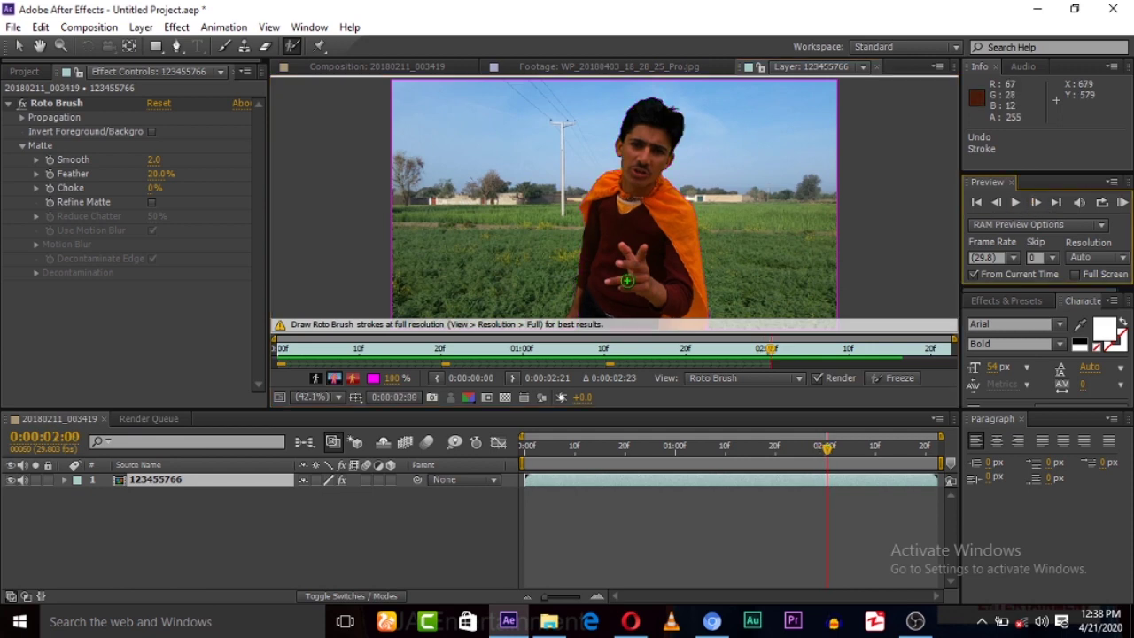
pyautogui.moveTo(551, 317)
pyautogui.mouseDown()
pyautogui.moveTo(596, 85)
pyautogui.moveTo(744, 100)
pyautogui.moveTo(755, 319)
pyautogui.mouseUp()
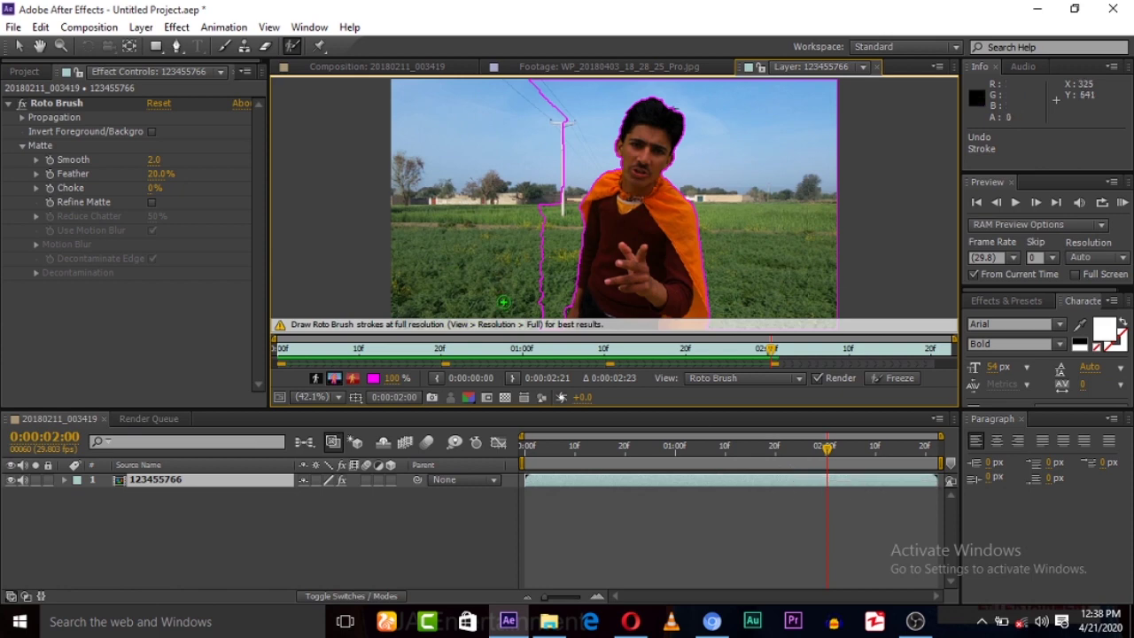
pyautogui.moveTo(504, 303); pyautogui.dragTo(324, 120)
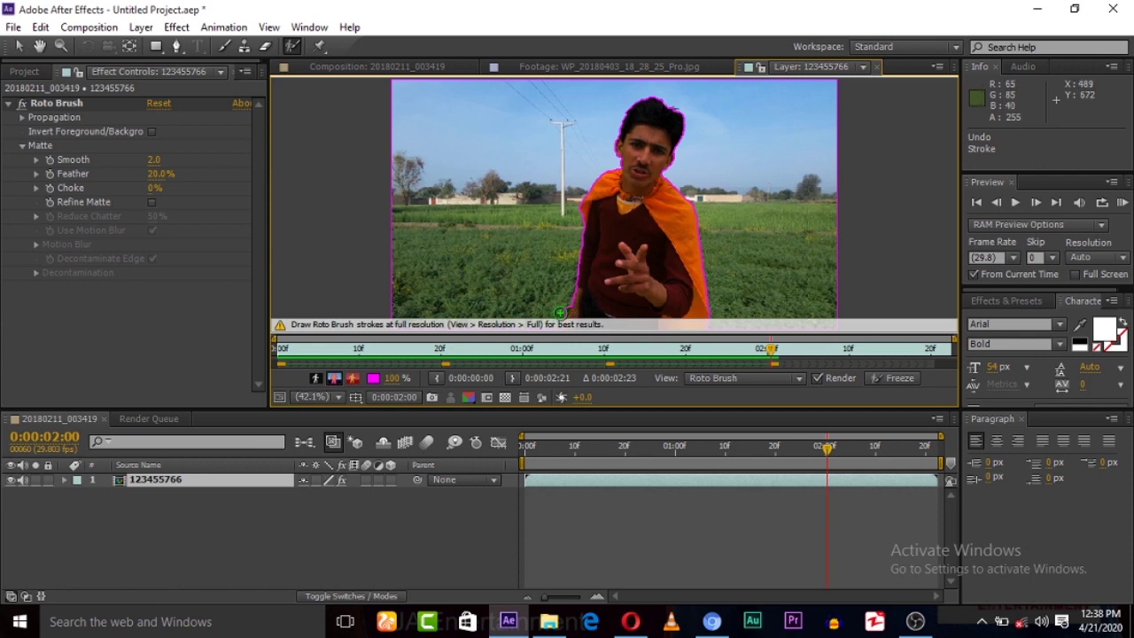
# At 100% magnification, pan to the torso and add a Roto Brush stroke at the arm edge.
pyautogui.click(311, 398)
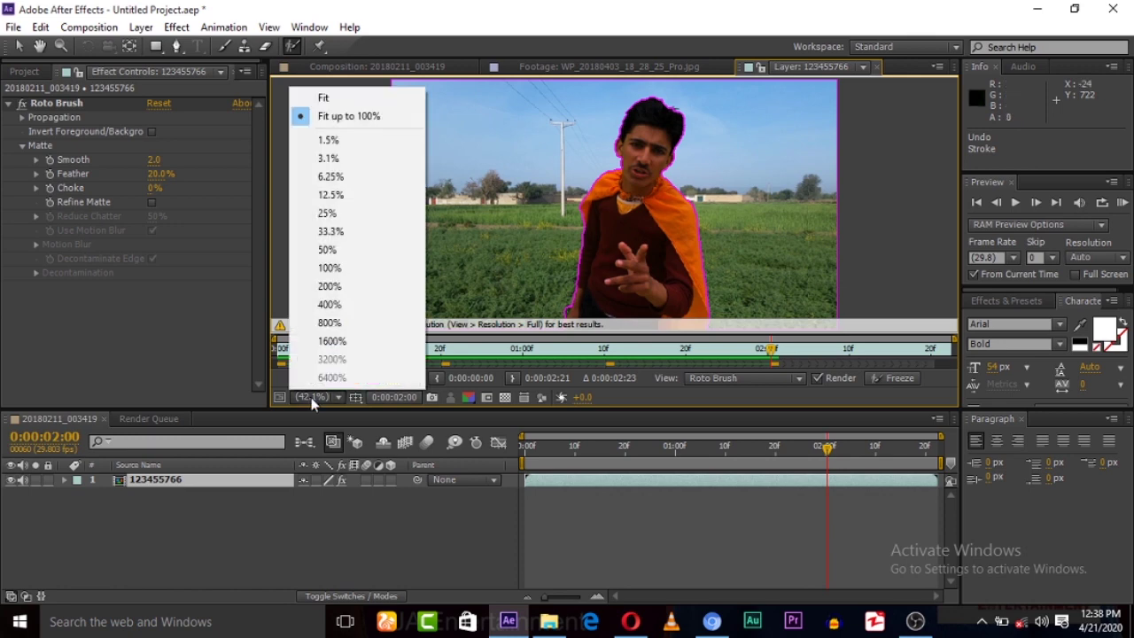
pyautogui.click(329, 268)
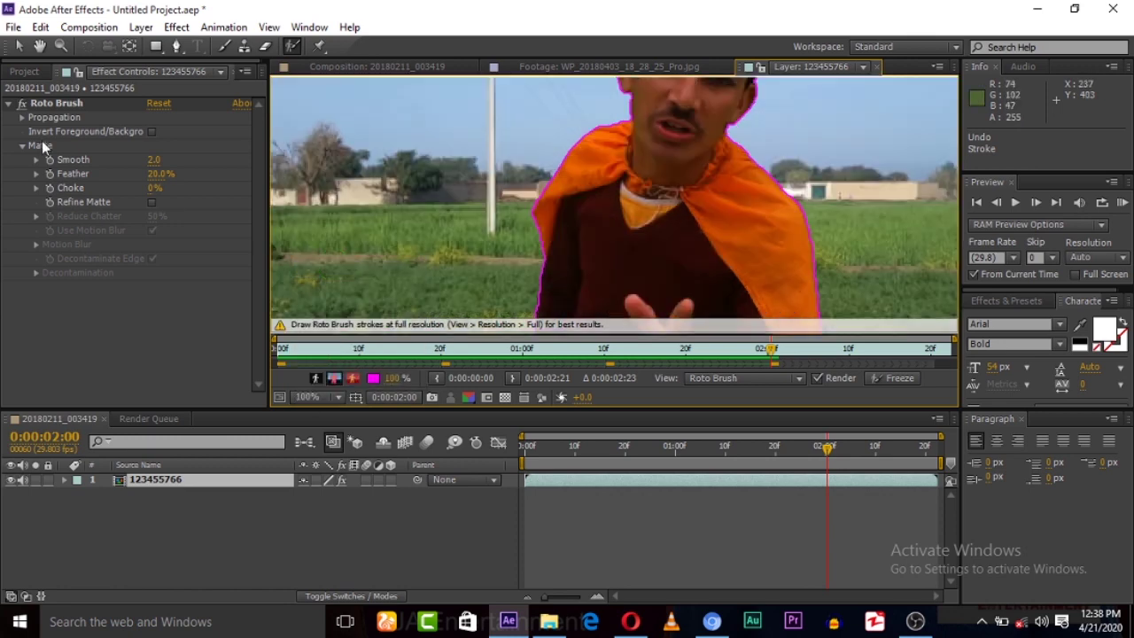
pyautogui.click(40, 46)
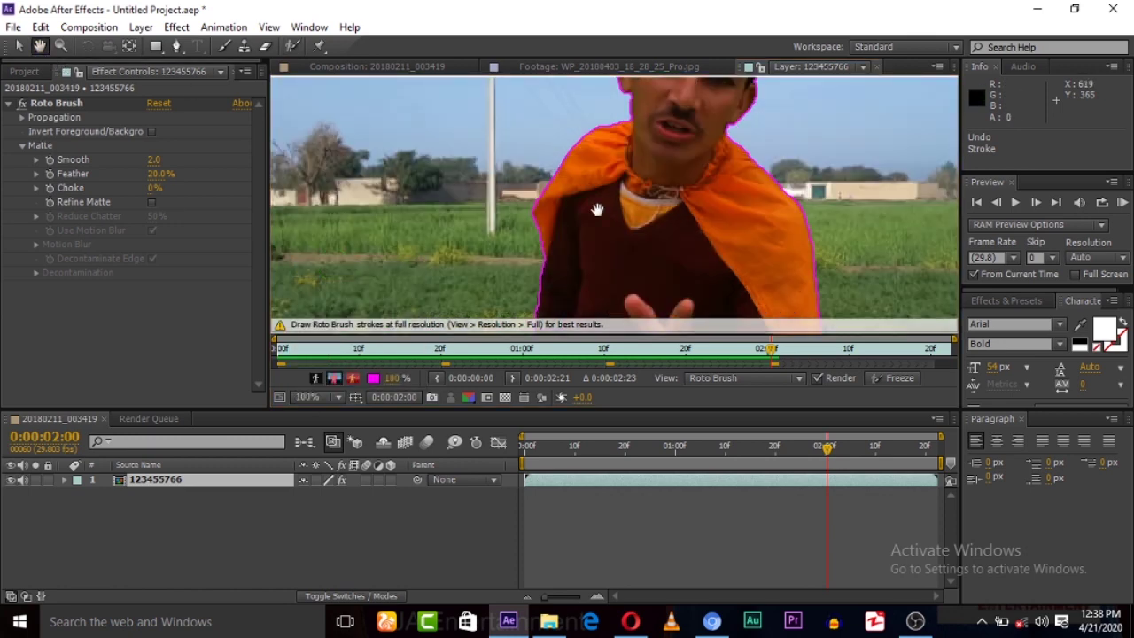
pyautogui.moveTo(598, 210); pyautogui.dragTo(601, 62)
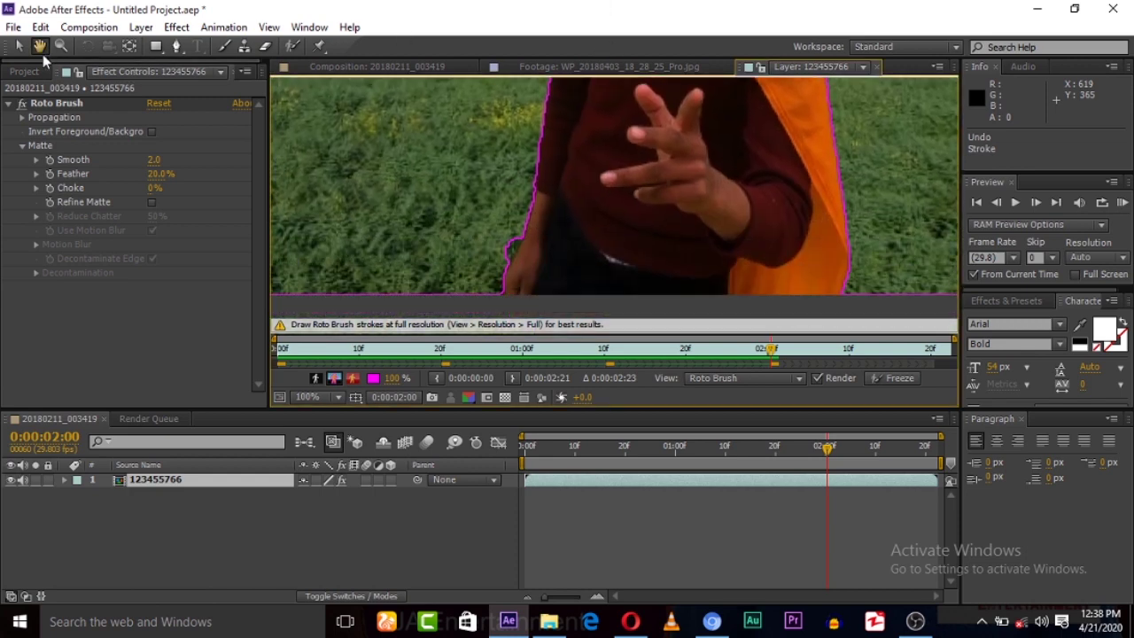
pyautogui.click(293, 49)
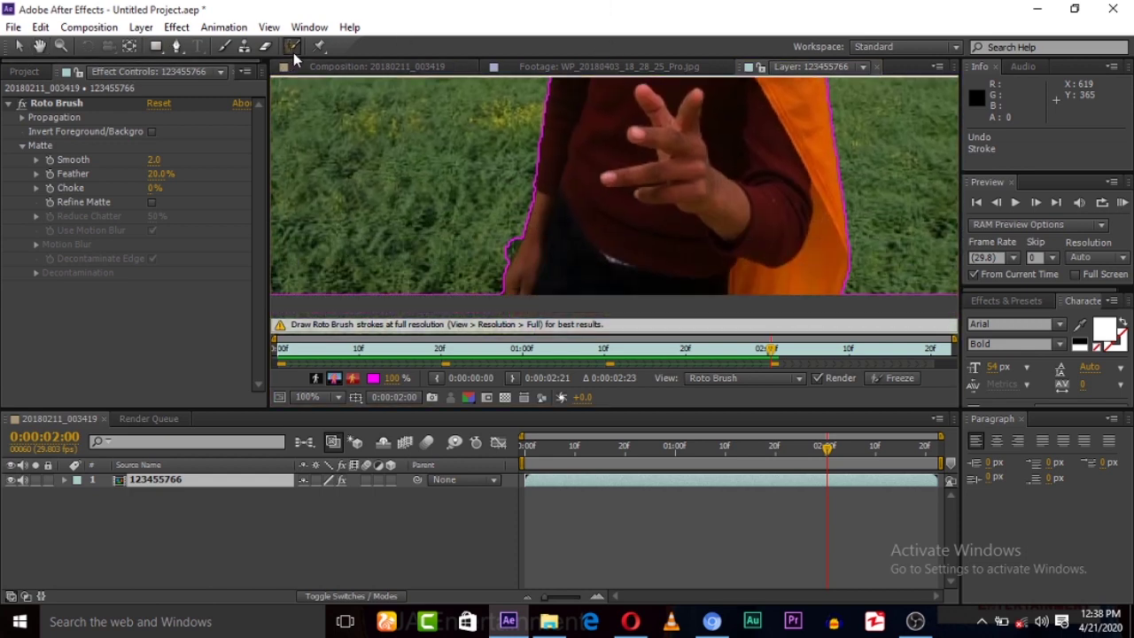
pyautogui.click(502, 241)
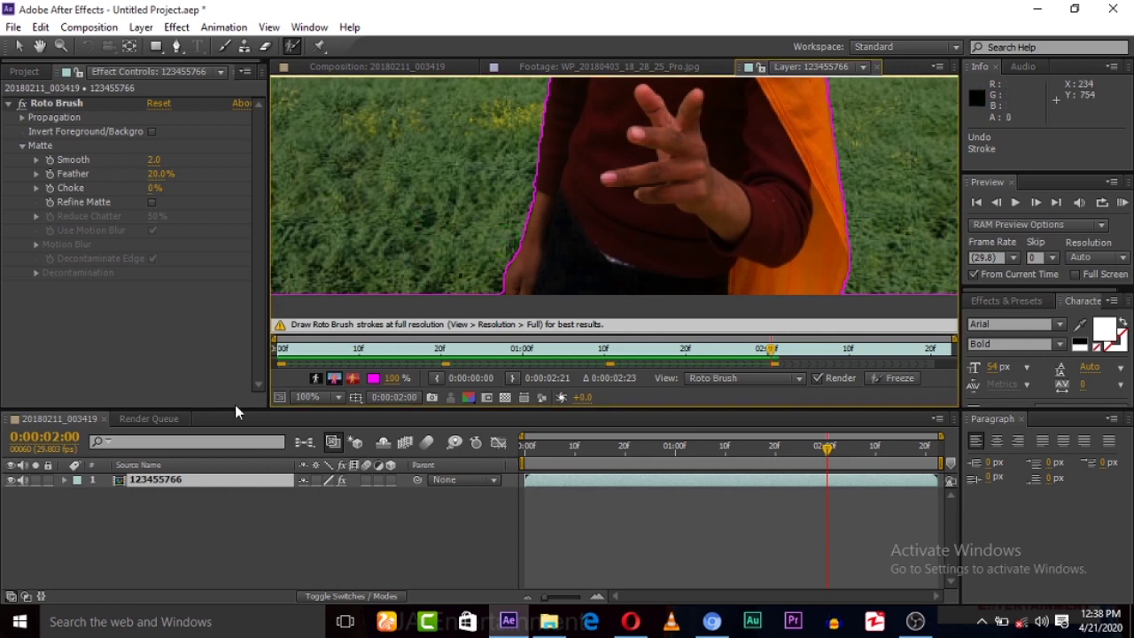
# Zoom the viewer back out to Fit up to 100%.
pyautogui.click(306, 397)
pyautogui.click(335, 191)
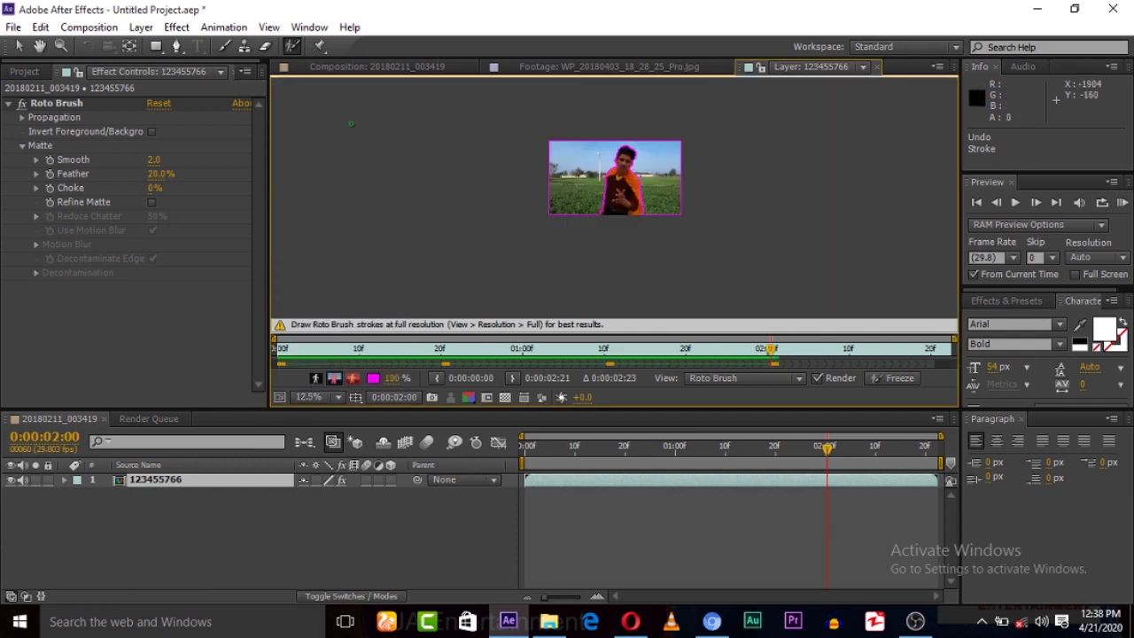
pyautogui.click(324, 397)
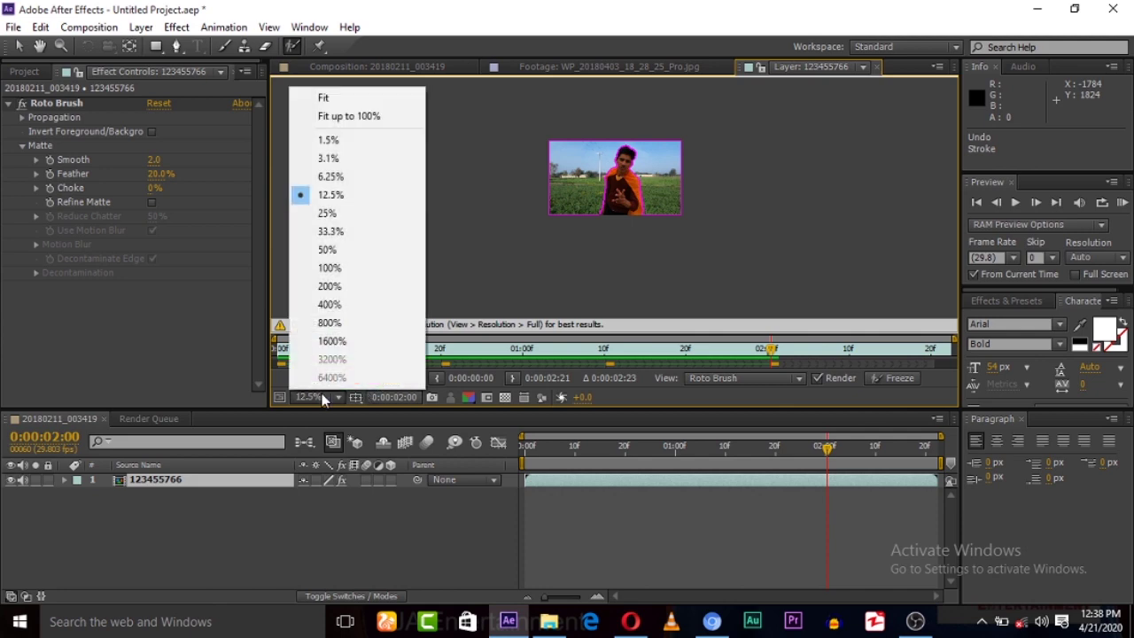
pyautogui.click(328, 122)
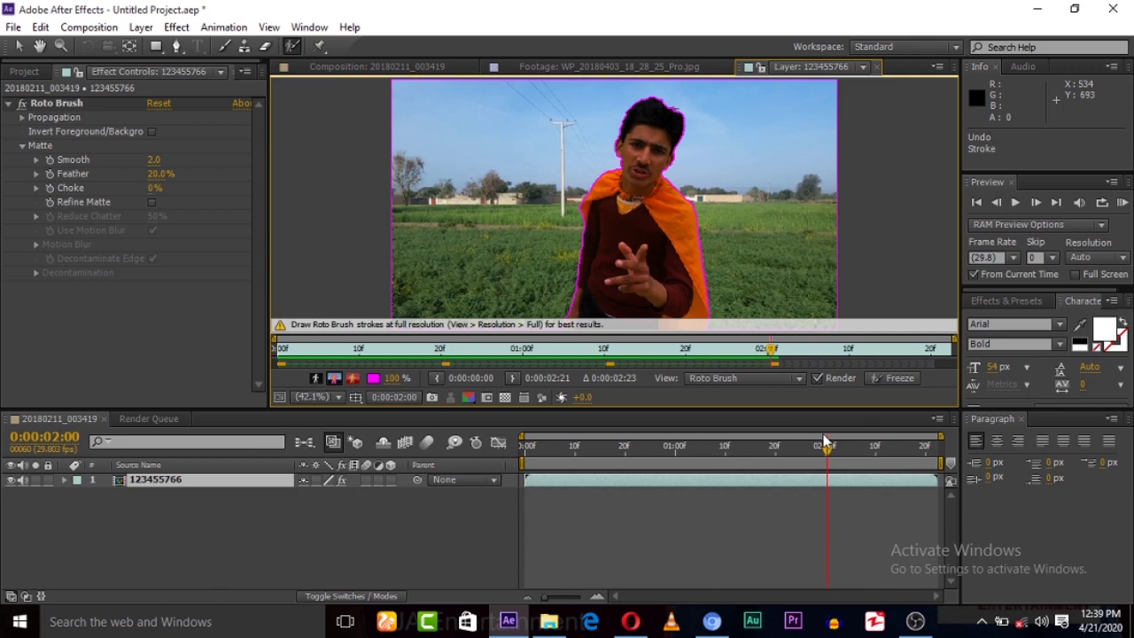
pyautogui.press('h')
pyautogui.press('pagedown')
pyautogui.press('pagedown')
pyautogui.press('pagedown')
pyautogui.press('pagedown')
pyautogui.press('pagedown')
pyautogui.press('pagedown')
pyautogui.press('pagedown')
pyautogui.press('pagedown')
pyautogui.press('pagedown')
pyautogui.press('pagedown')
pyautogui.press('pagedown')
pyautogui.press('space')
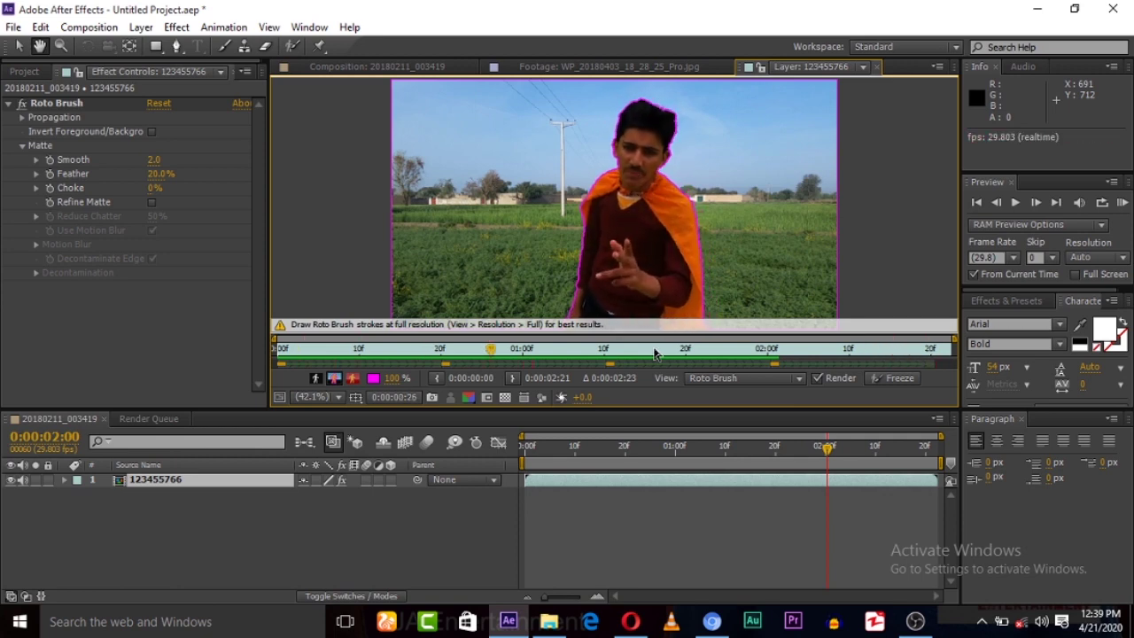
pyautogui.press('space')
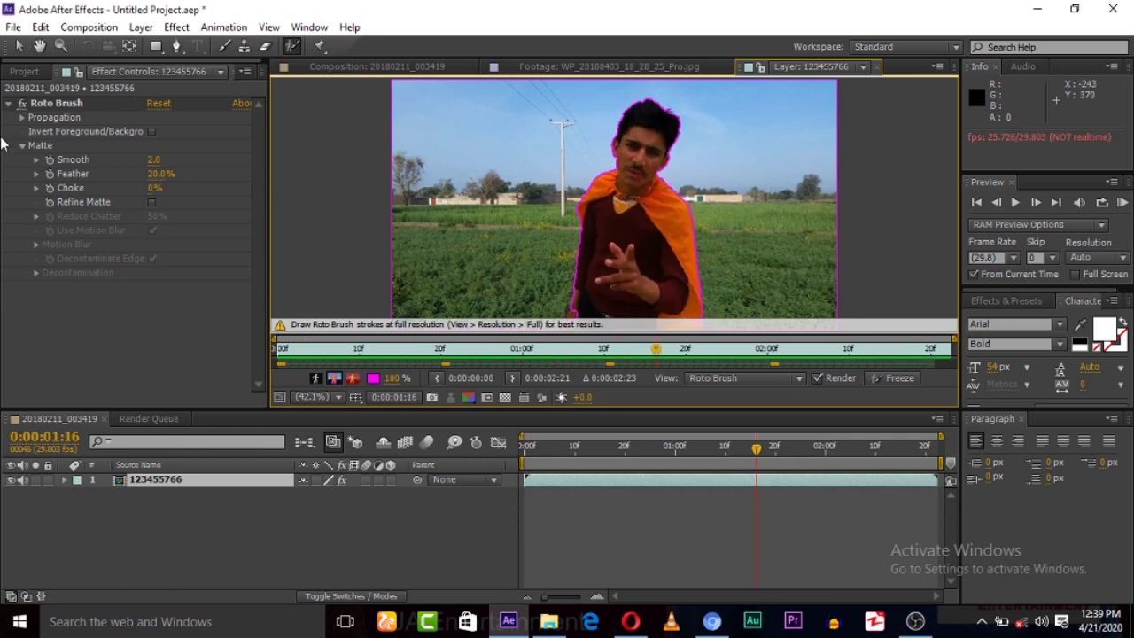
# In the Composition view, enable Invert Foreground/Background in the Roto Brush effect.
pyautogui.click(425, 67)
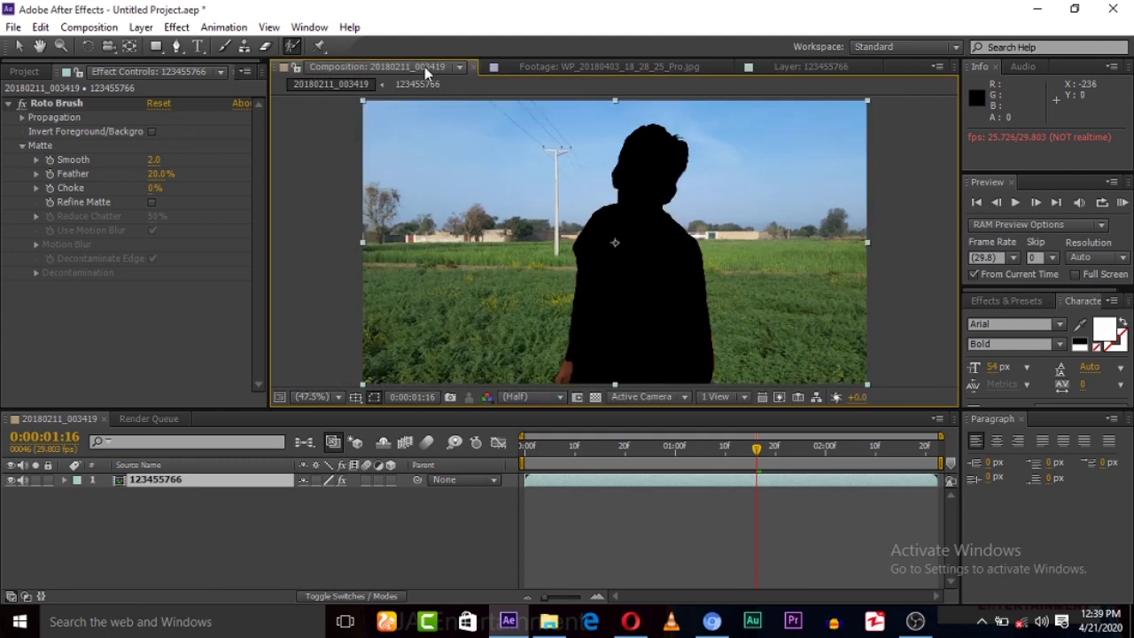
pyautogui.click(152, 132)
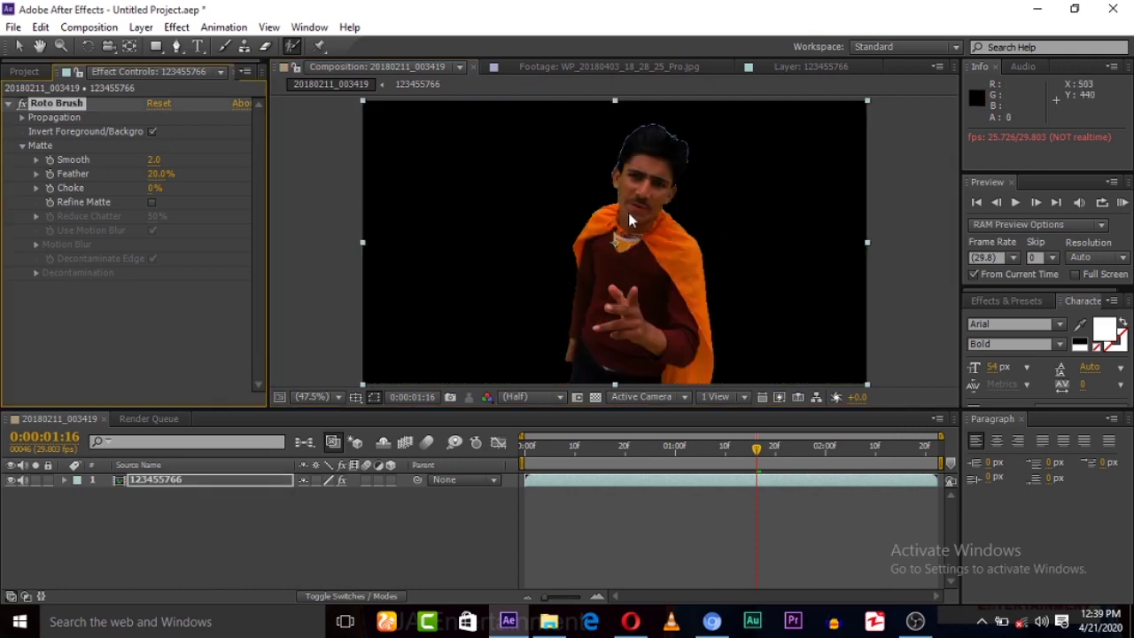
# Drag WP_20180403_18_28_25_Pro.jpg below the person layer and scrub to preview the composite.
pyautogui.click(24, 71)
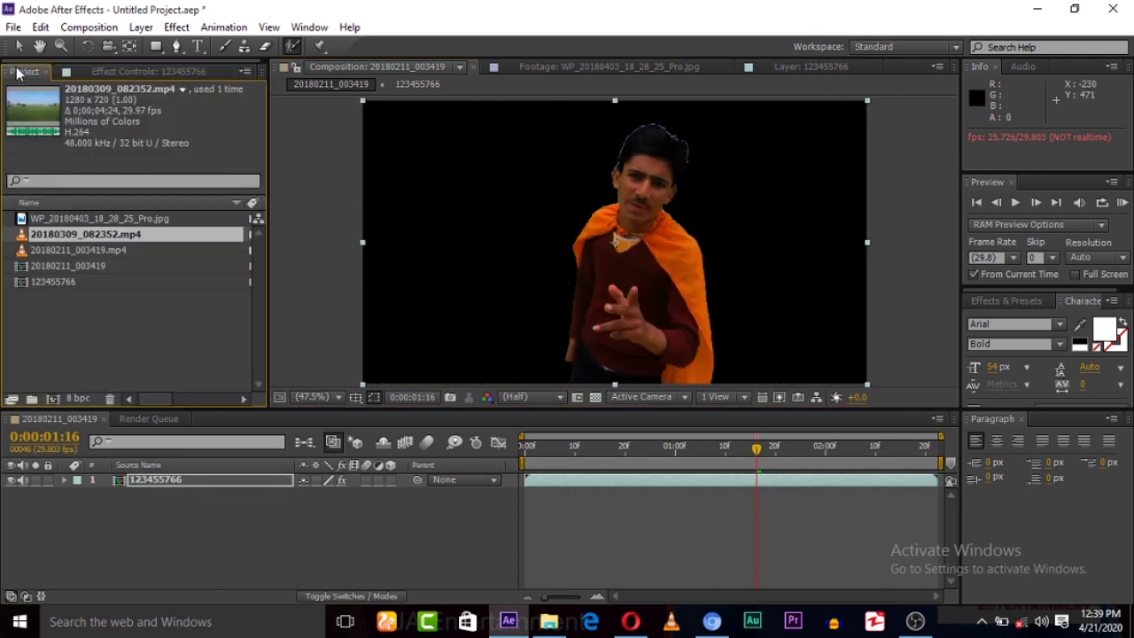
pyautogui.click(68, 310)
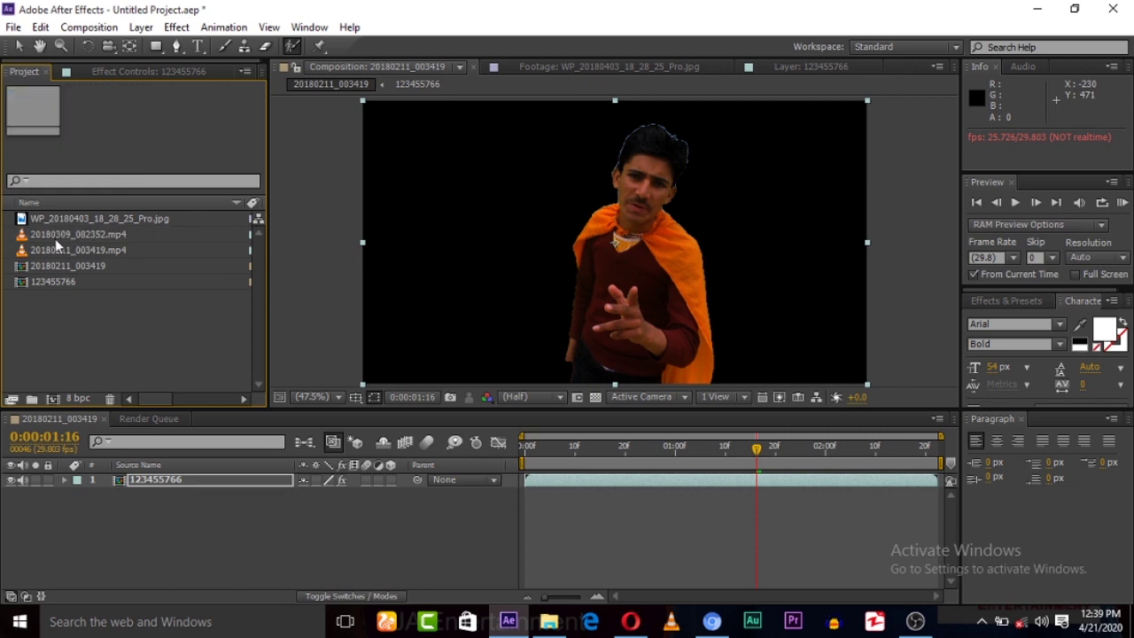
pyautogui.click(55, 238)
pyautogui.click(55, 252)
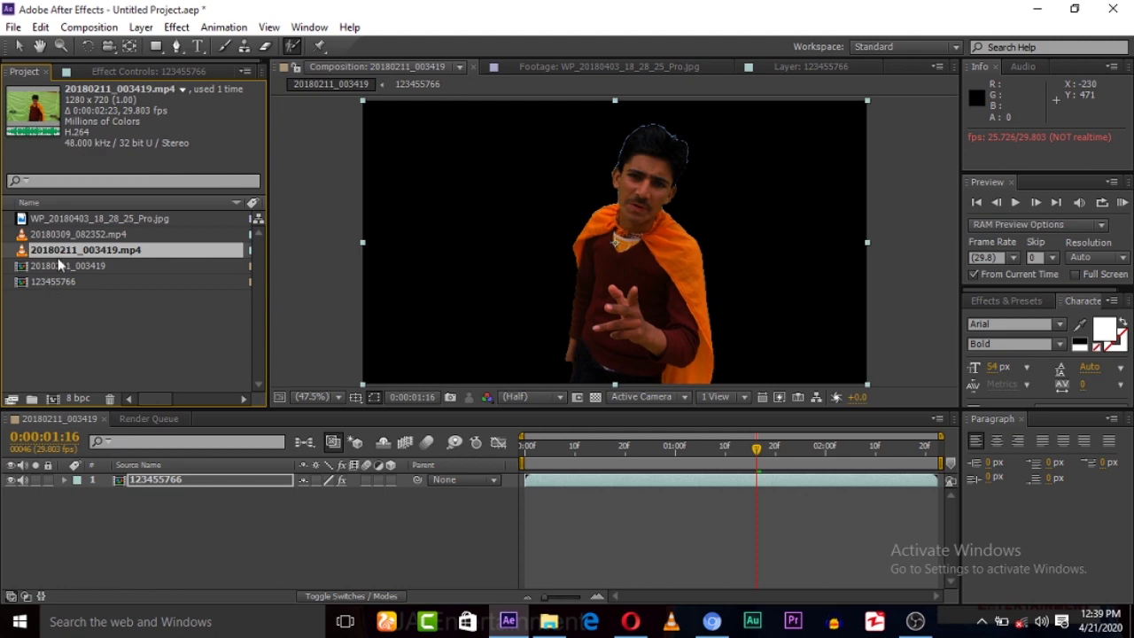
pyautogui.click(68, 220)
pyautogui.moveTo(68, 219); pyautogui.dragTo(112, 509)
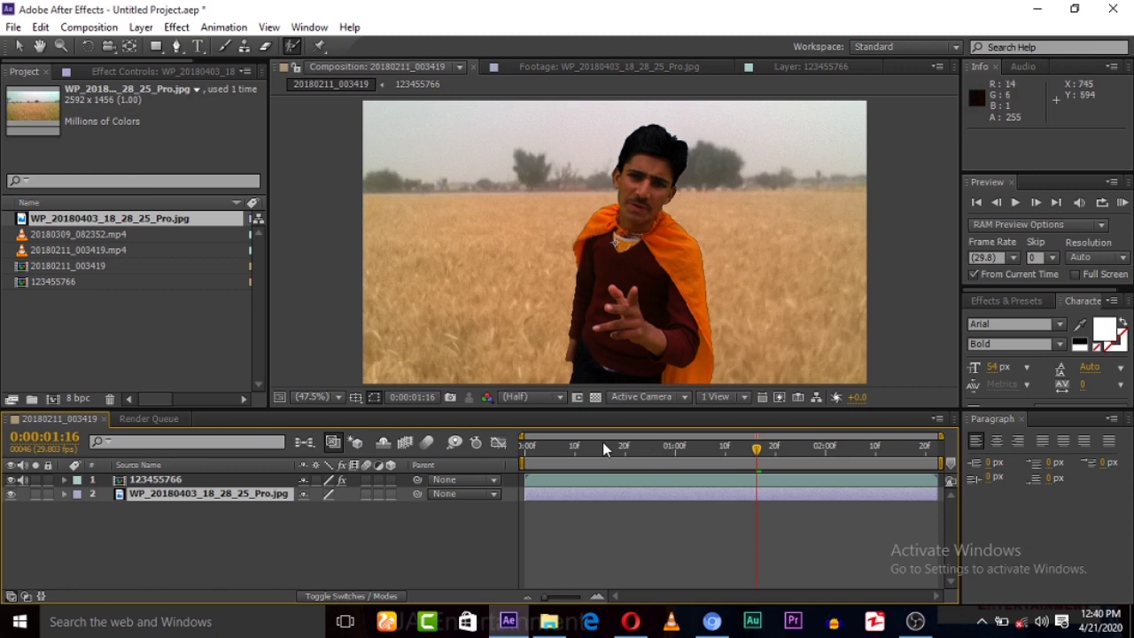
pyautogui.moveTo(602, 446); pyautogui.dragTo(798, 444)
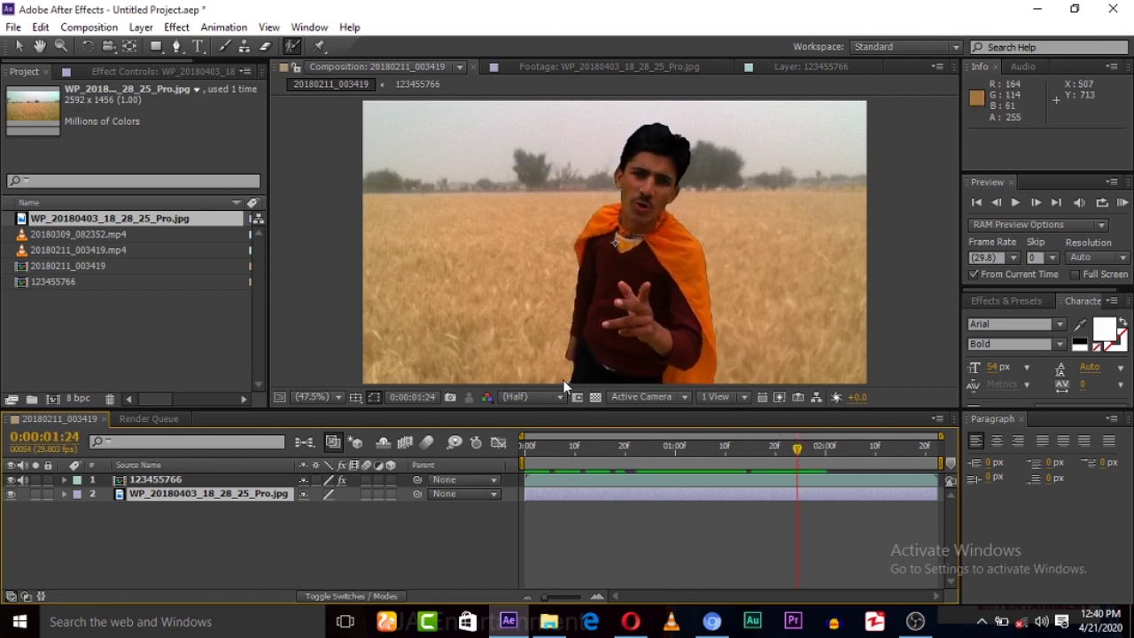